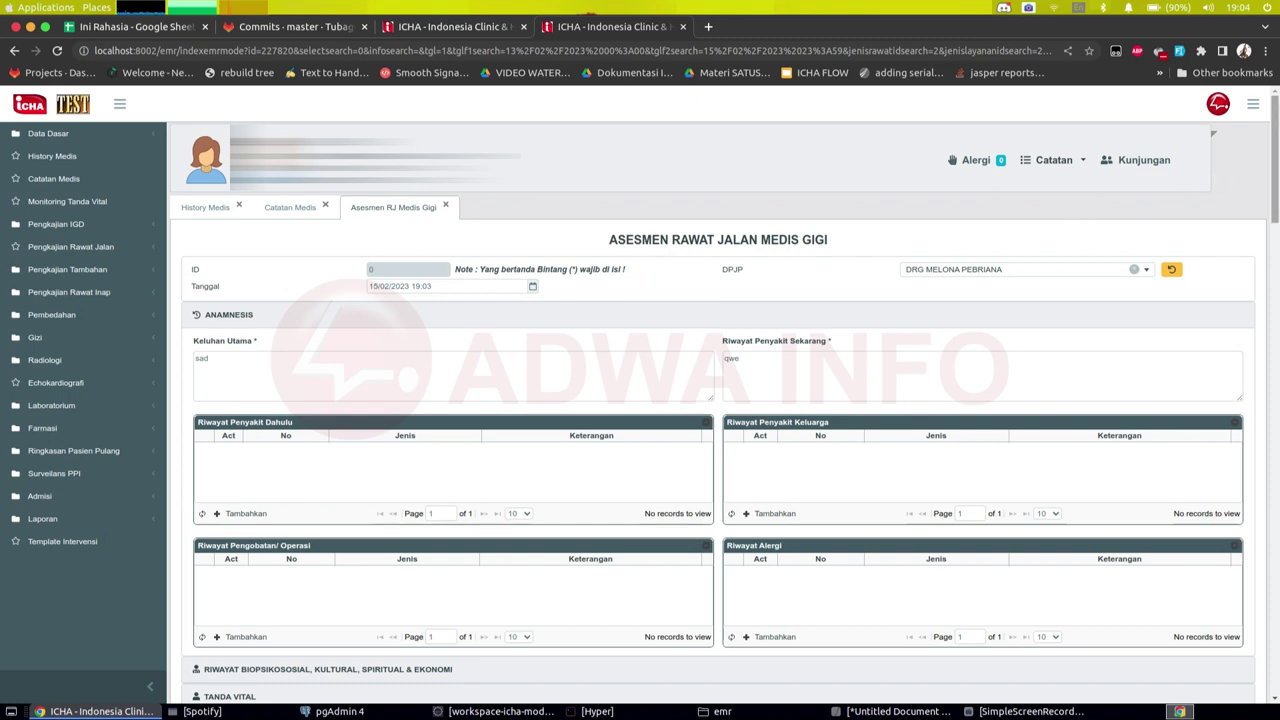
Step: Scroll the Asesmen Rawat Jalan Medis Gigi form past Tanda Vital to the blank Odontogram chart
scroll(655, 285, down, 4)
scroll(1262, 341, down, 5)
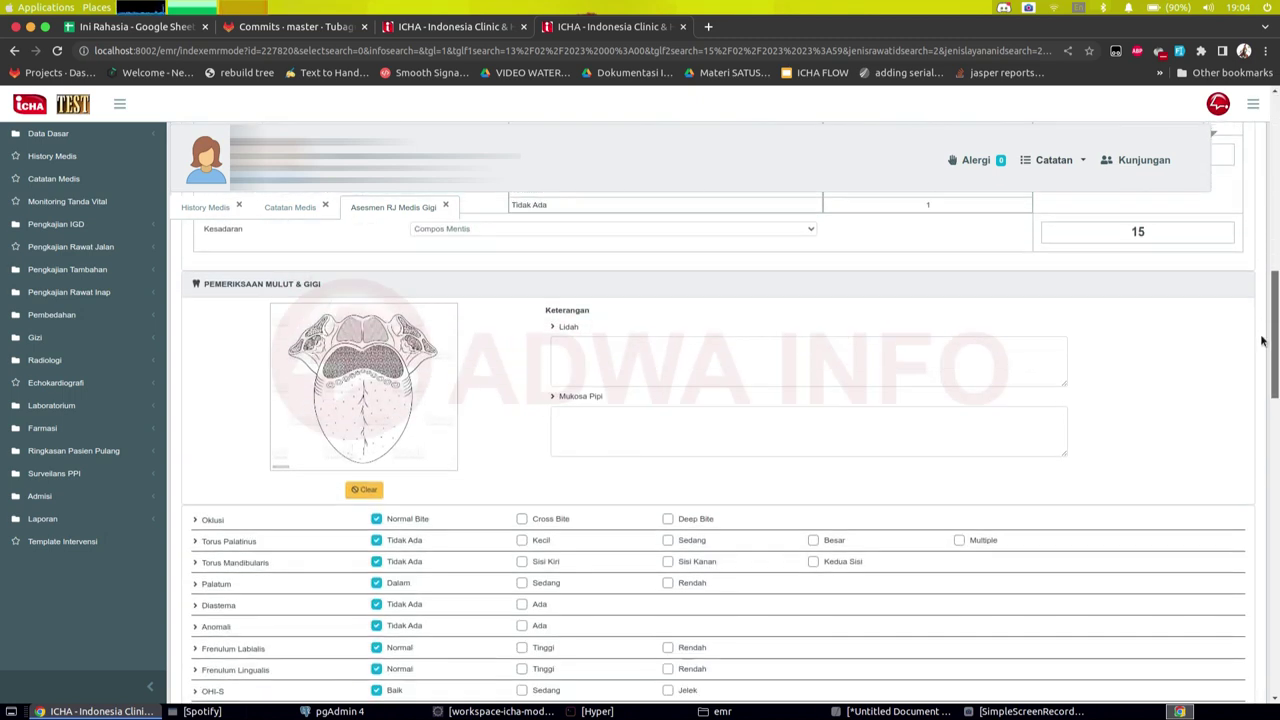
drag(1268, 342, 1260, 457)
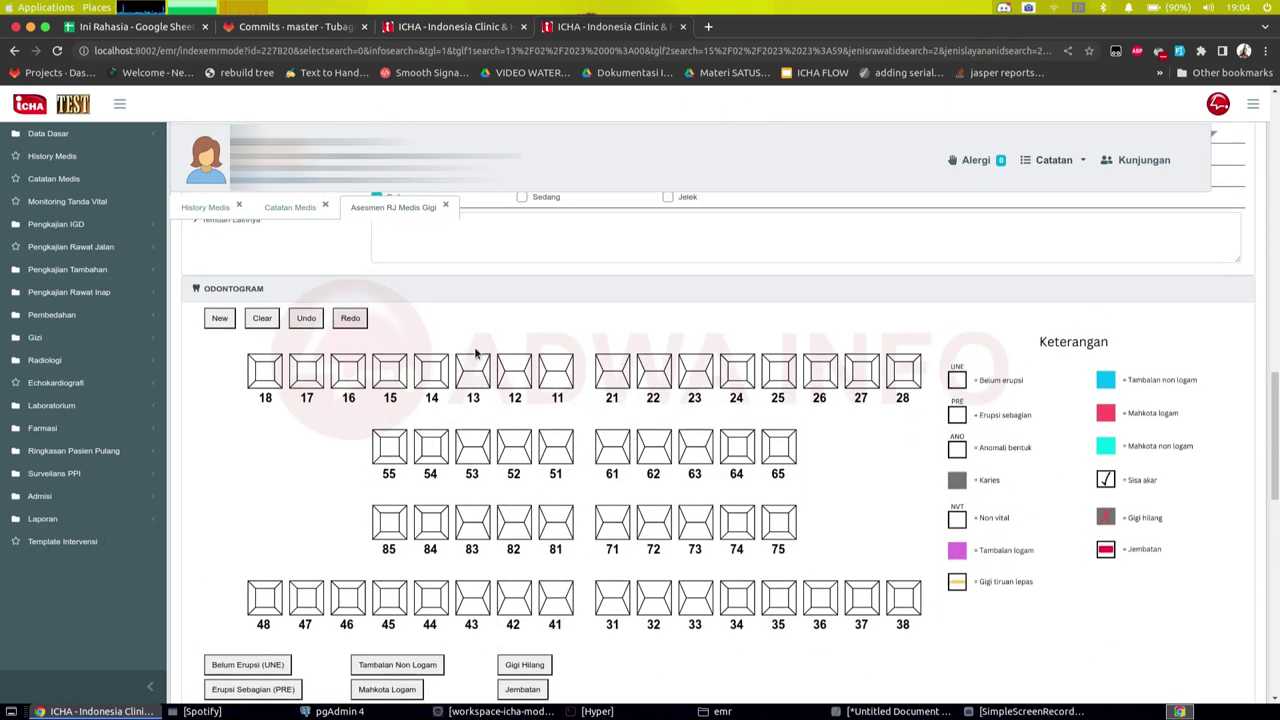
scroll(477, 352, up, 2)
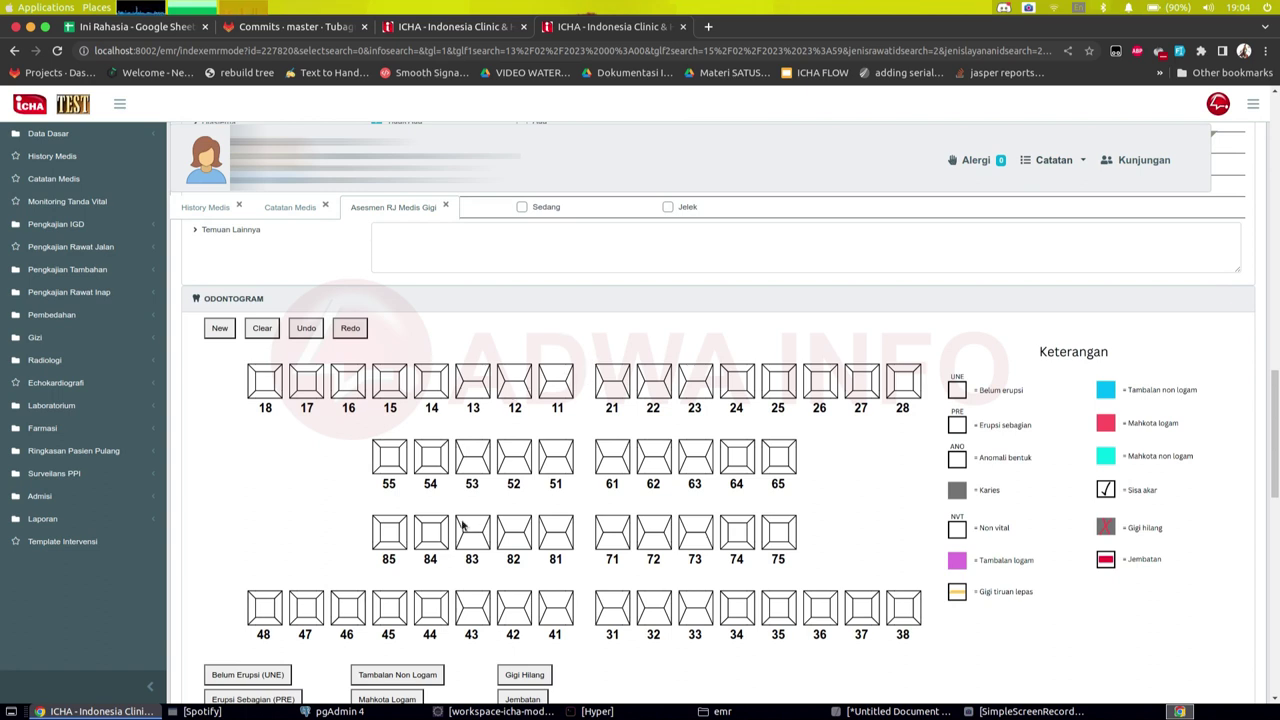
scroll(455, 507, down, 2)
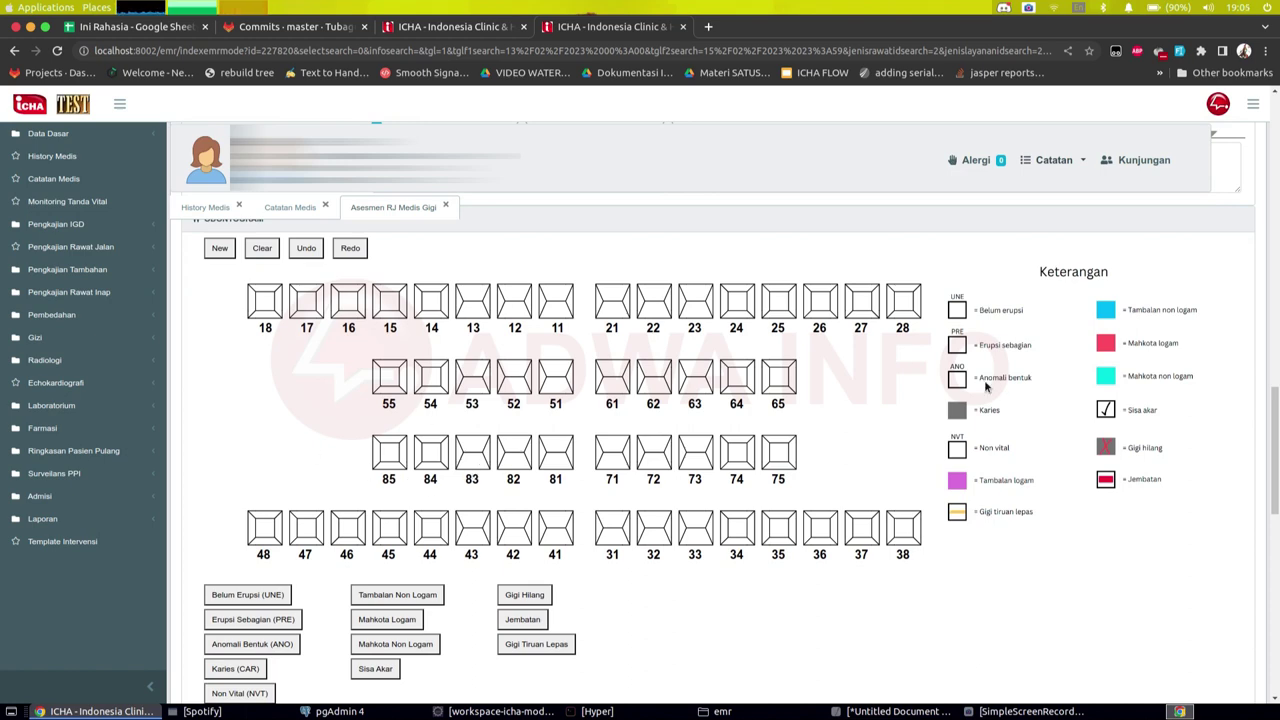
scroll(600, 390, down, 2)
scroll(552, 410, up, 2)
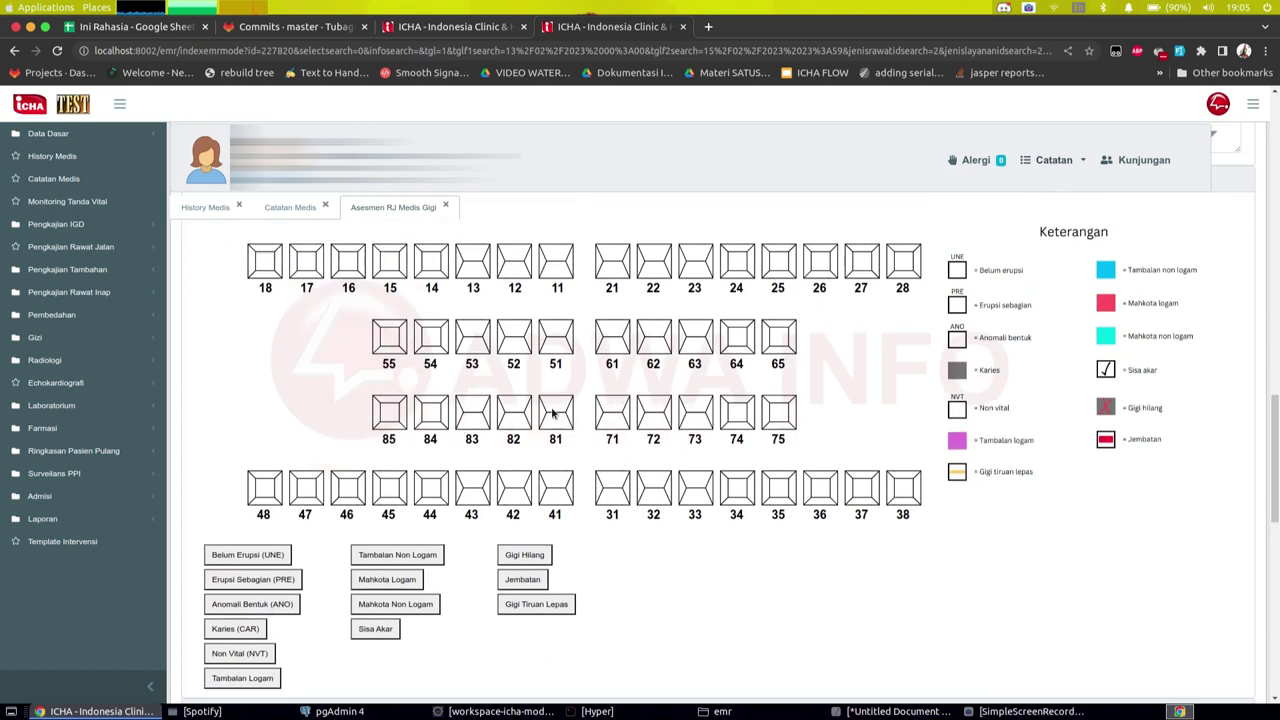
scroll(330, 468, down, 2)
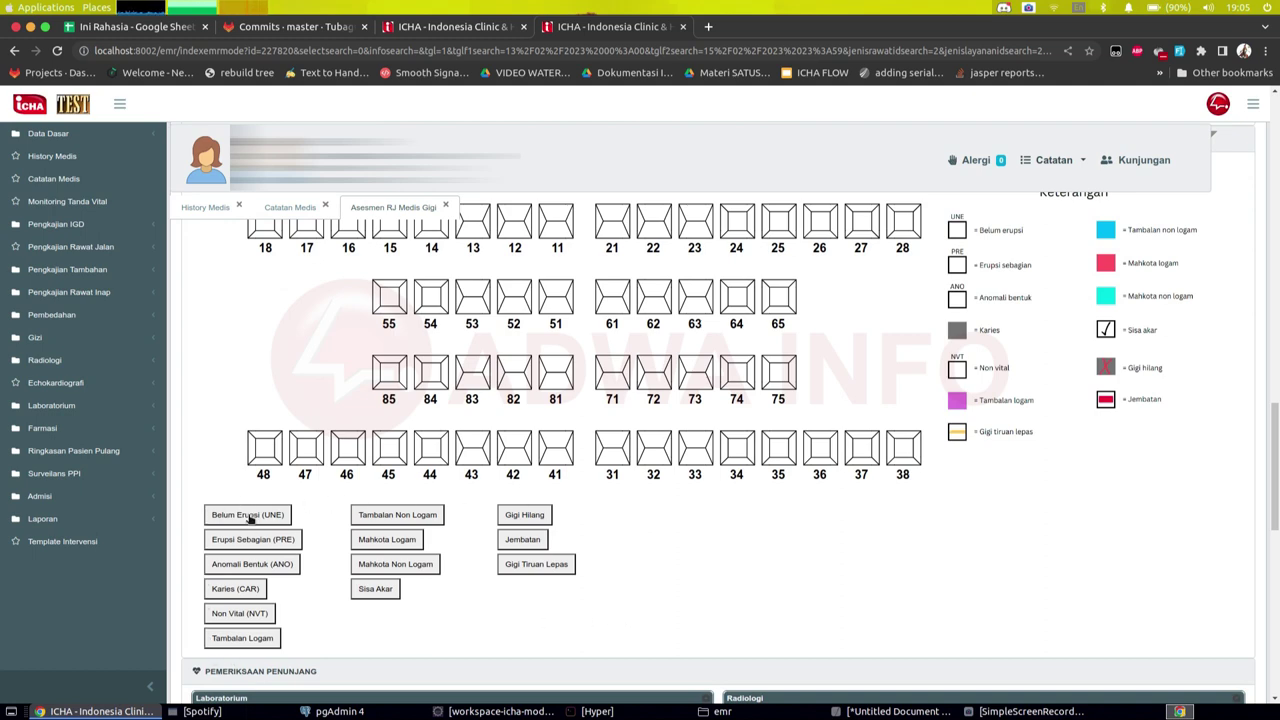
scroll(251, 516, up, 2)
scroll(255, 519, down, 2)
scroll(255, 519, down, 1)
Step: Mark tooth 17 as Belum Erupsi (UNE) on the odontogram
click(240, 516)
scroll(251, 521, up, 3)
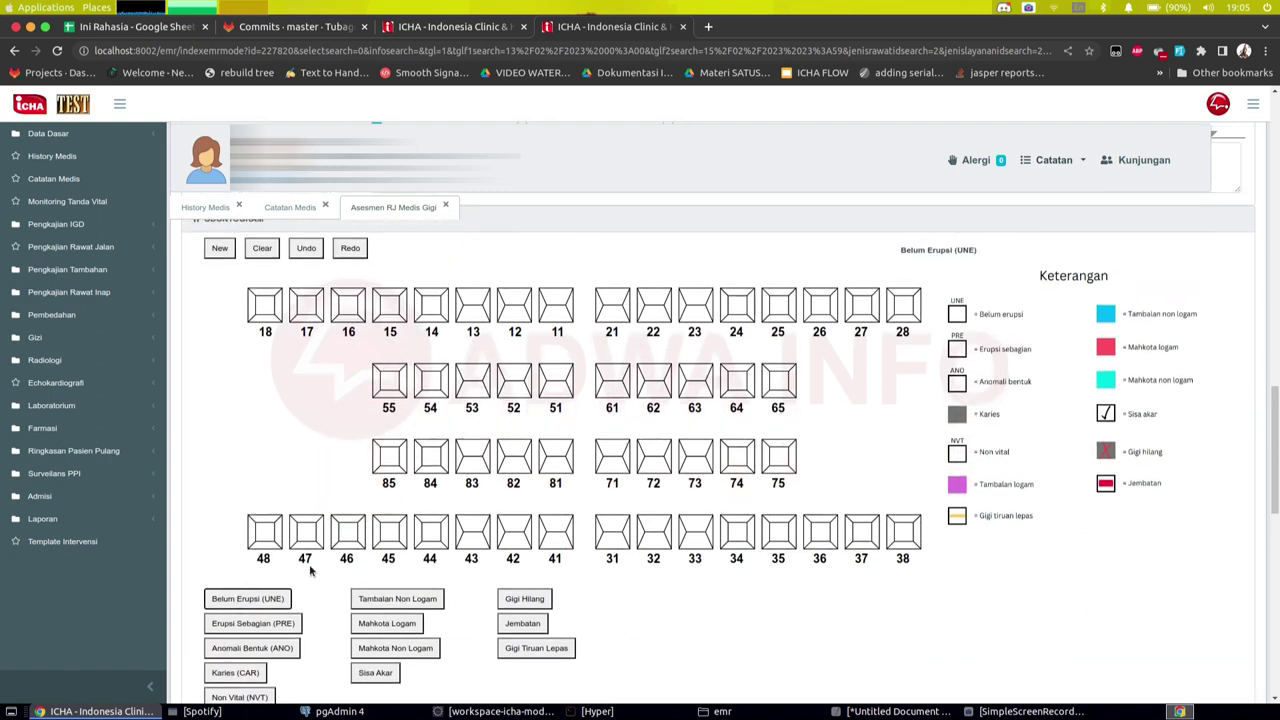
click(305, 310)
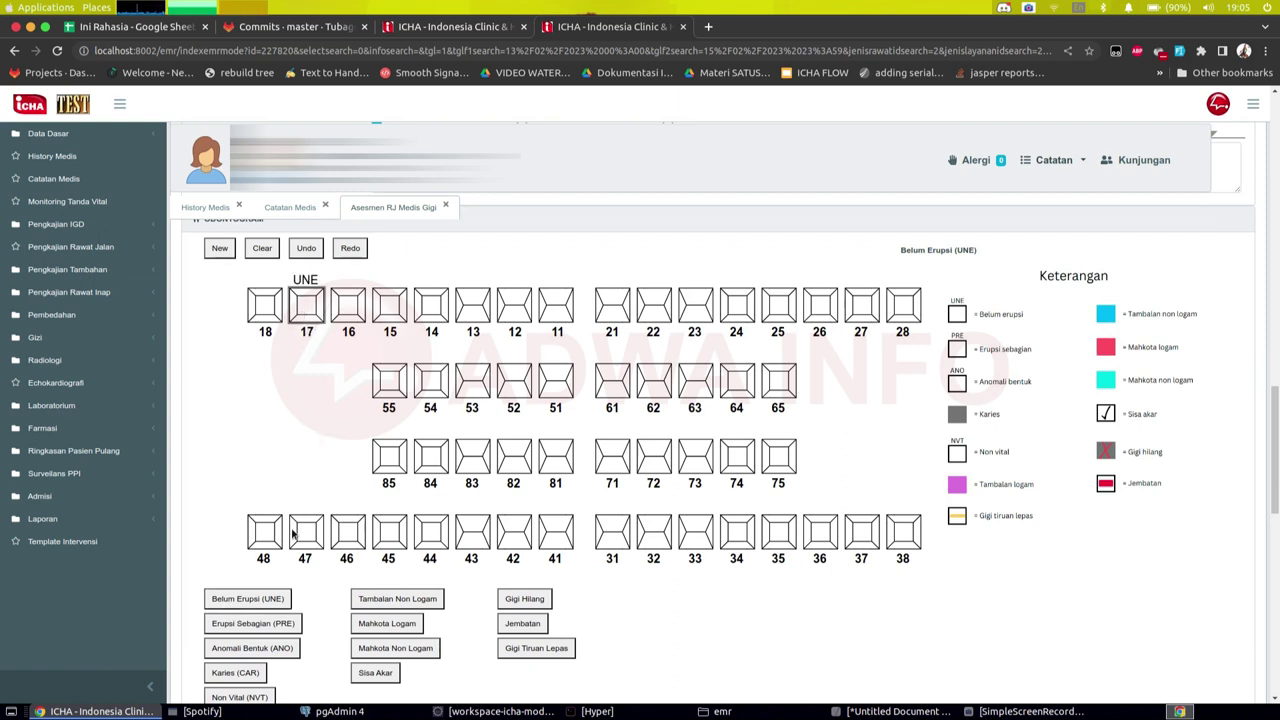
scroll(297, 535, down, 2)
Step: Mark caries (CAR) on tooth 15's left, centre and right surfaces
click(223, 597)
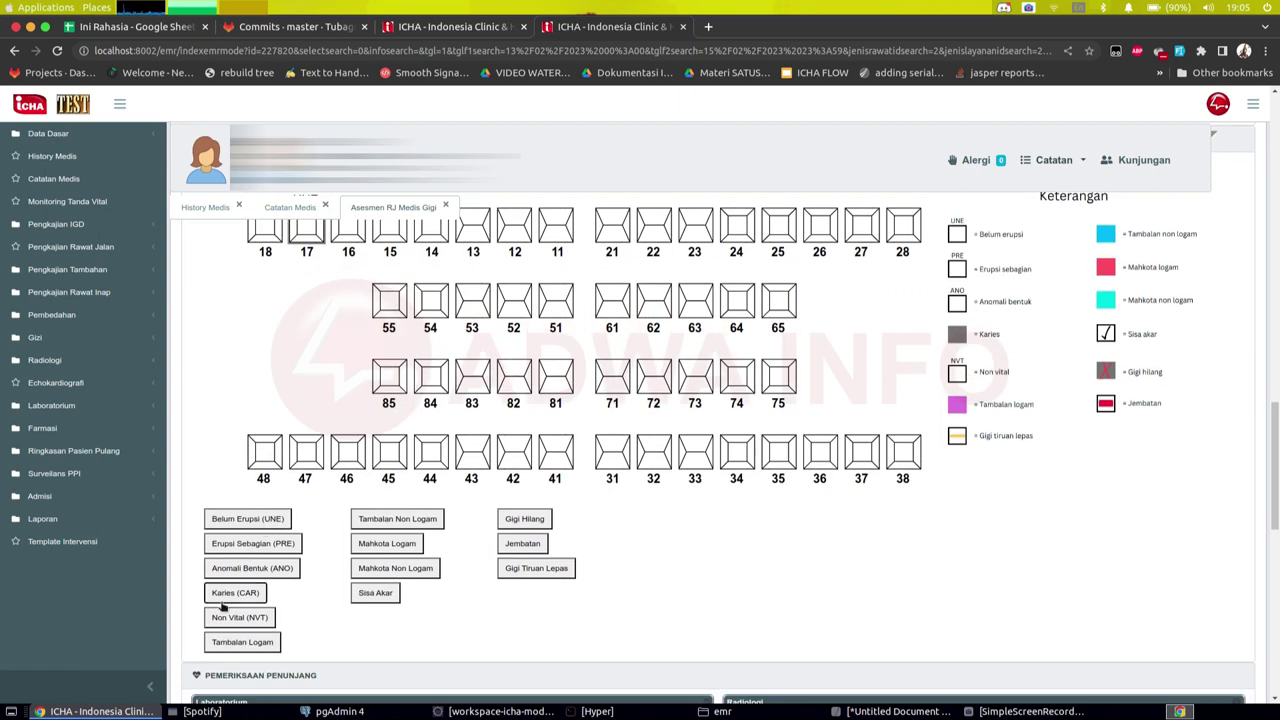
scroll(330, 323, up, 2)
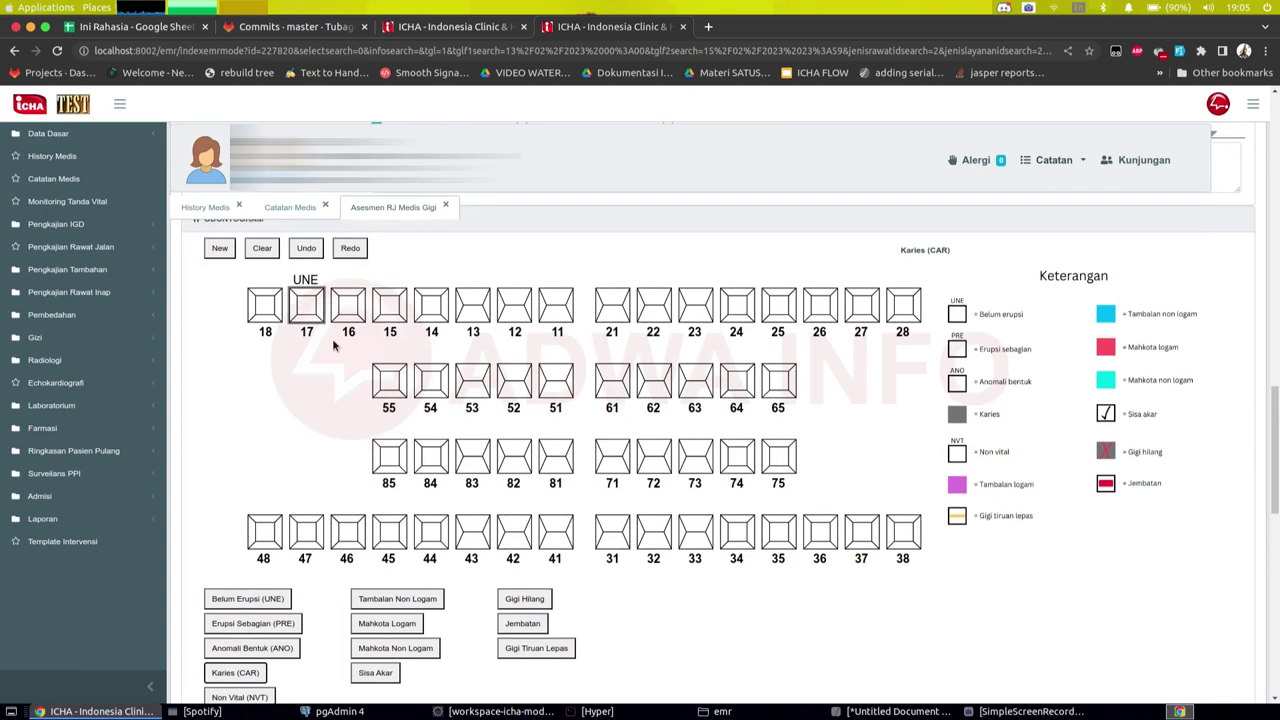
click(378, 306)
click(390, 306)
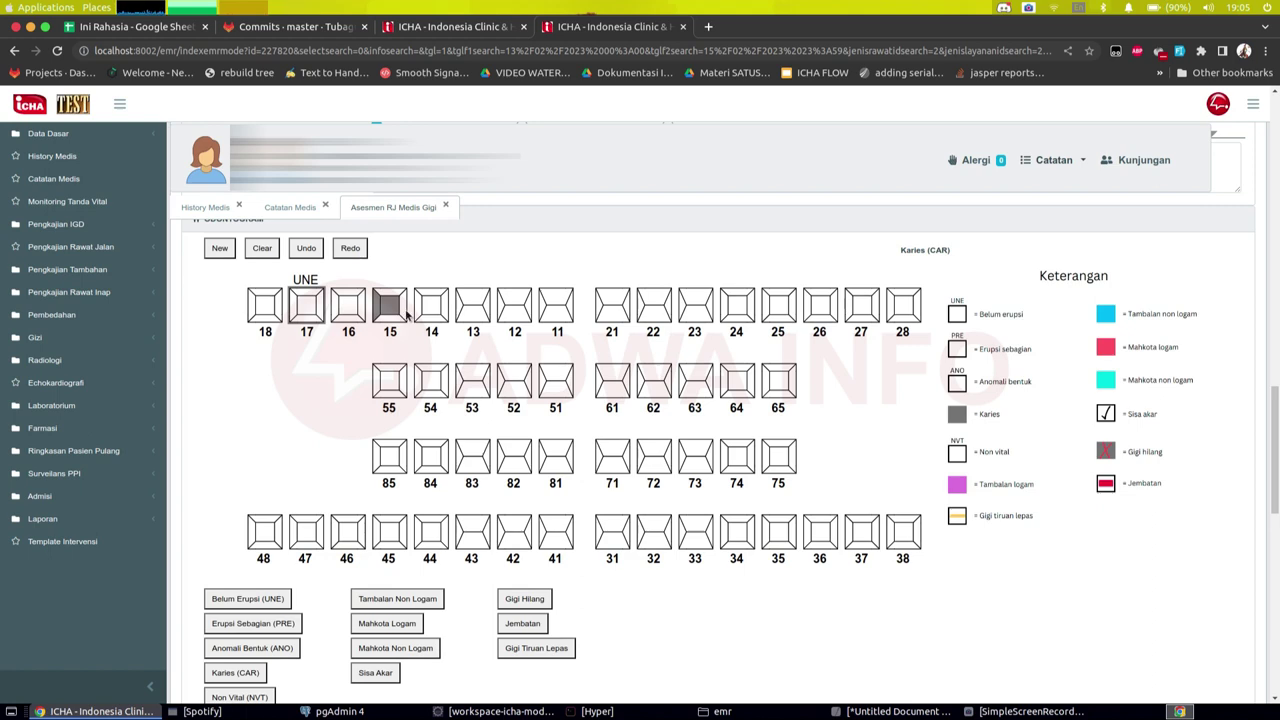
click(405, 313)
scroll(395, 368, down, 2)
scroll(240, 410, up, 2)
scroll(266, 440, down, 2)
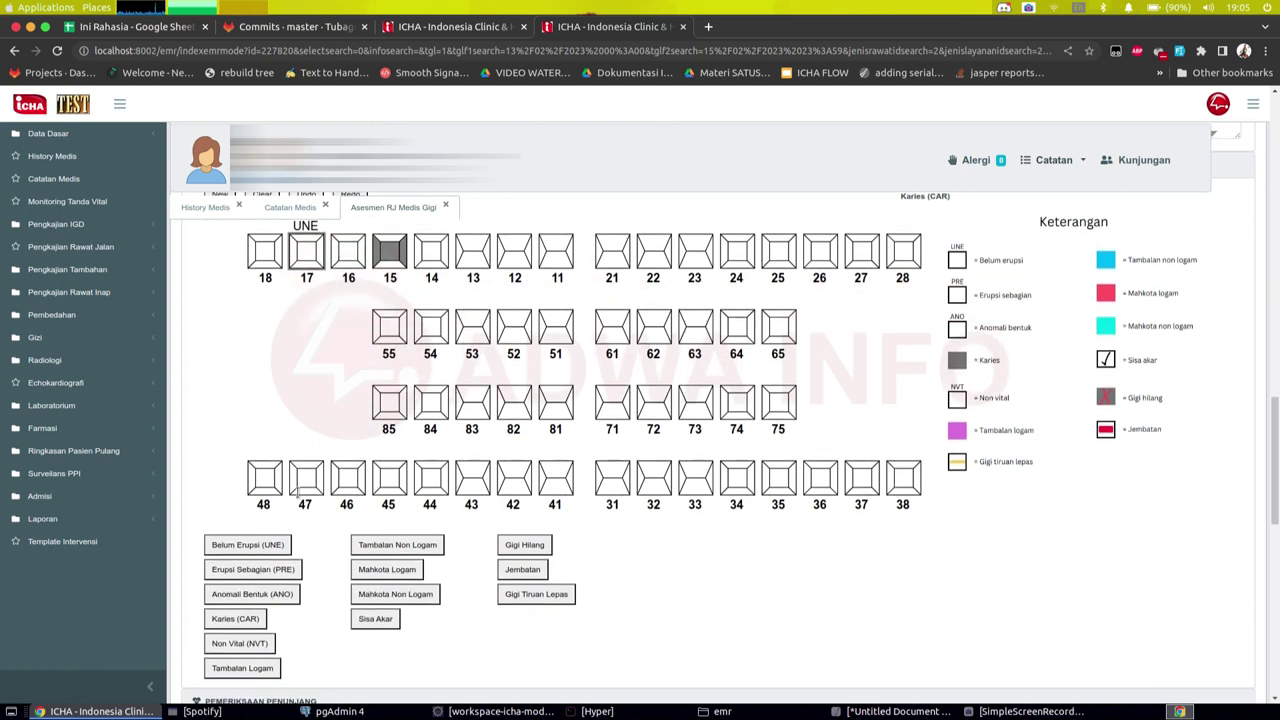
click(276, 521)
scroll(296, 458, up, 2)
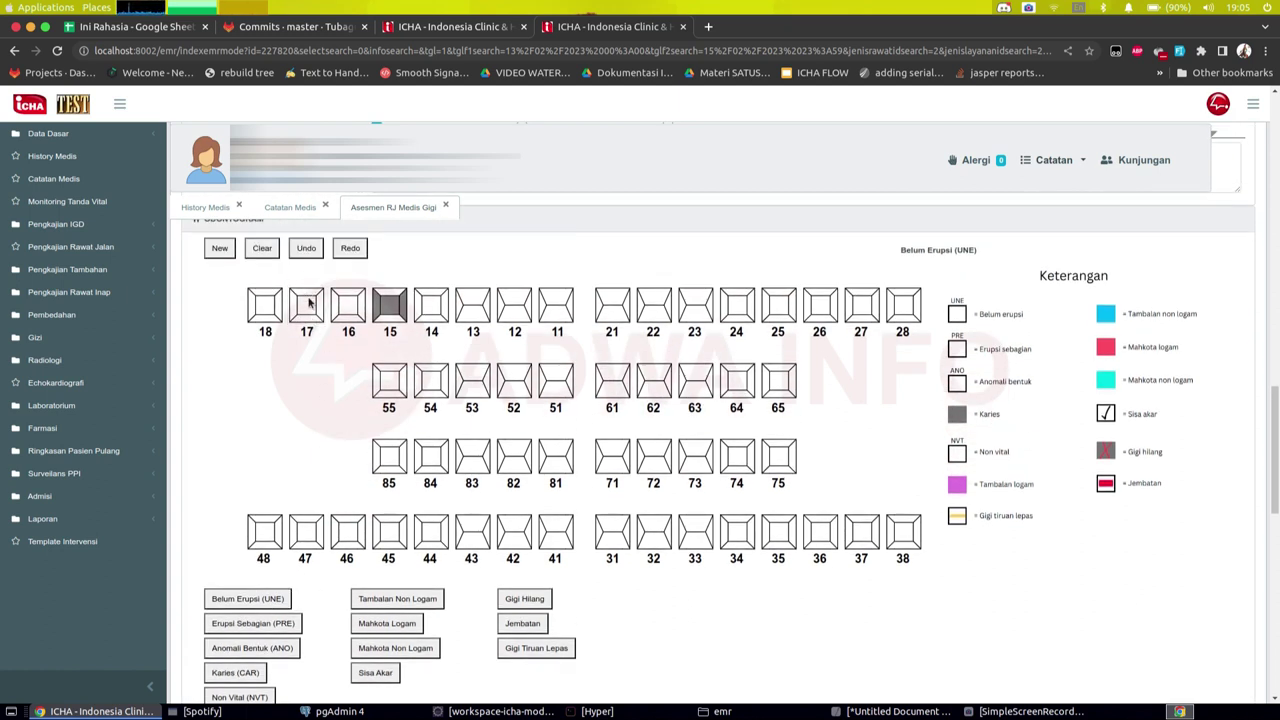
Step: Remove the UNE mark from tooth 17 and clear most of tooth 15's caries shading
triple_click(315, 318)
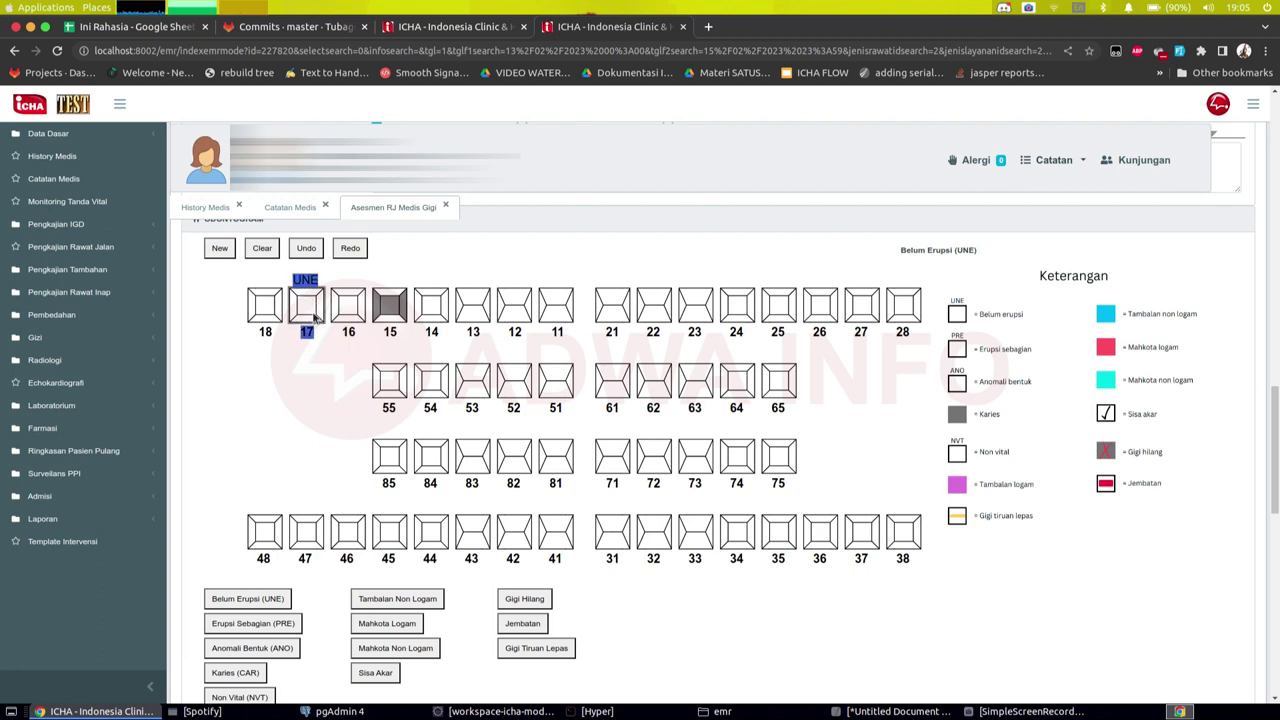
click(315, 318)
double_click(318, 333)
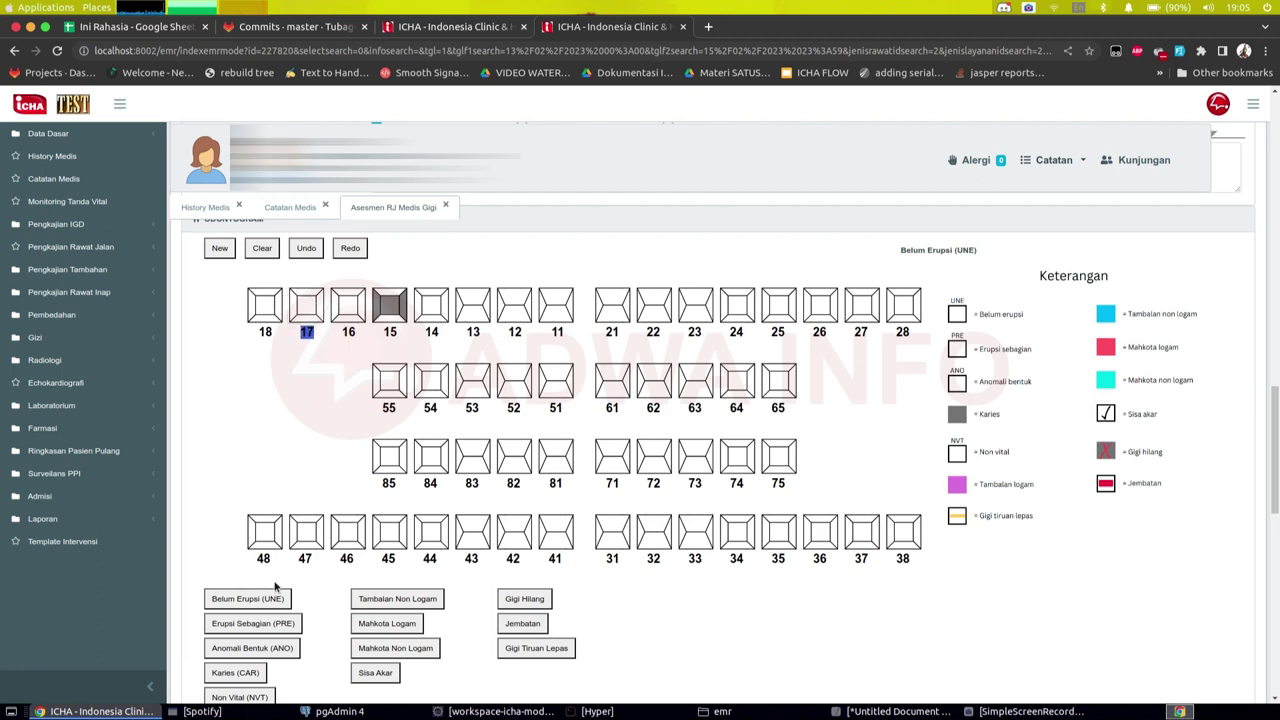
click(255, 671)
click(400, 308)
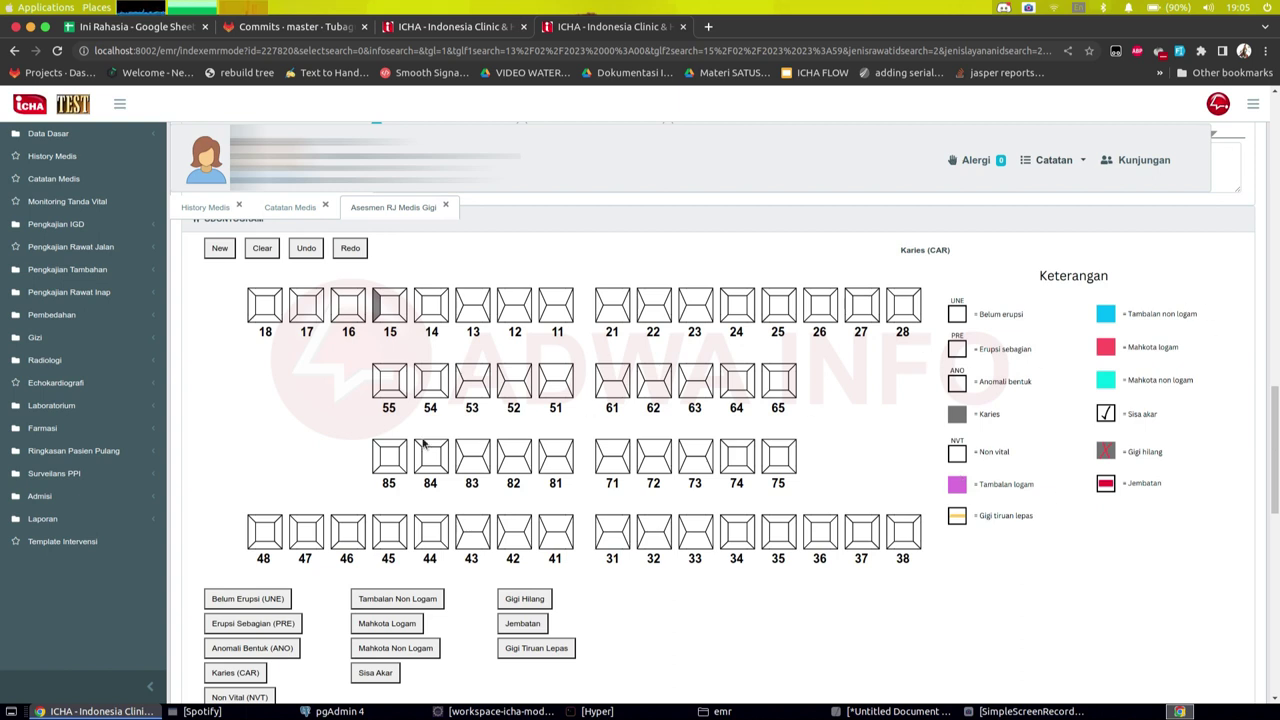
Step: Fill tooth 83 as Tambalan Non Logam and mark tooth 54 as Anomali Bentuk (ANO)
click(392, 601)
click(476, 467)
click(468, 449)
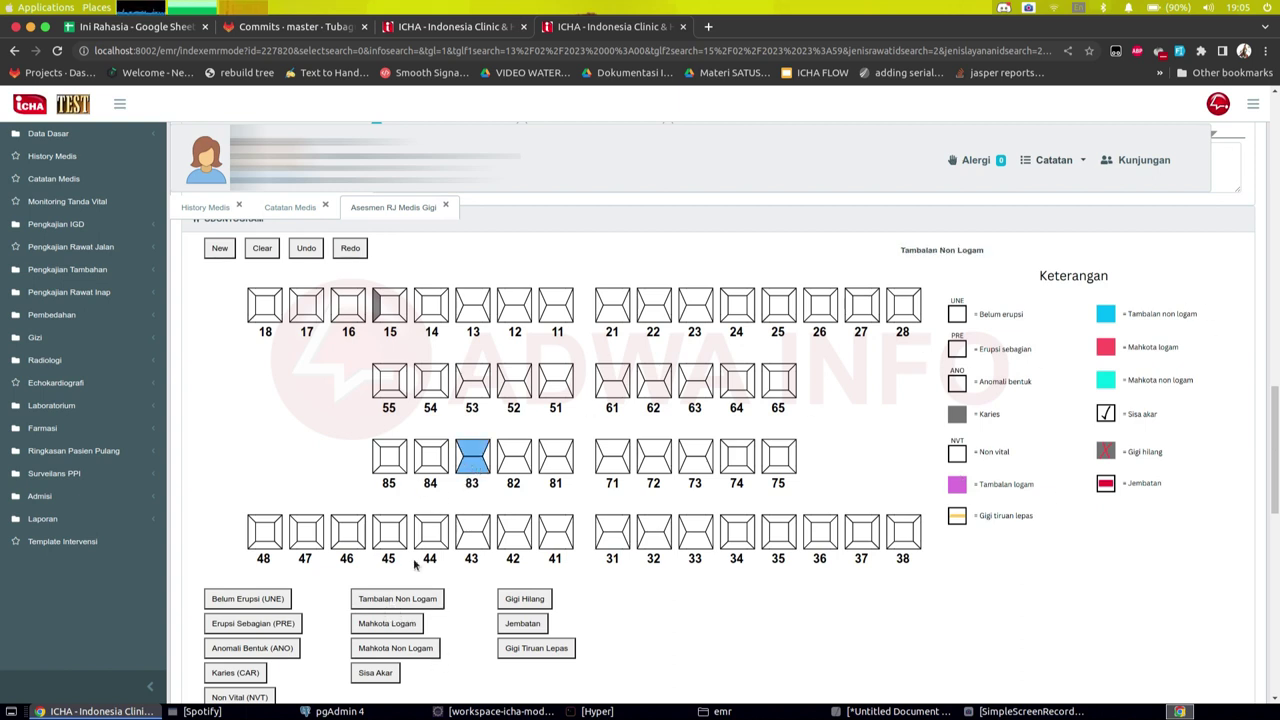
click(248, 646)
click(431, 377)
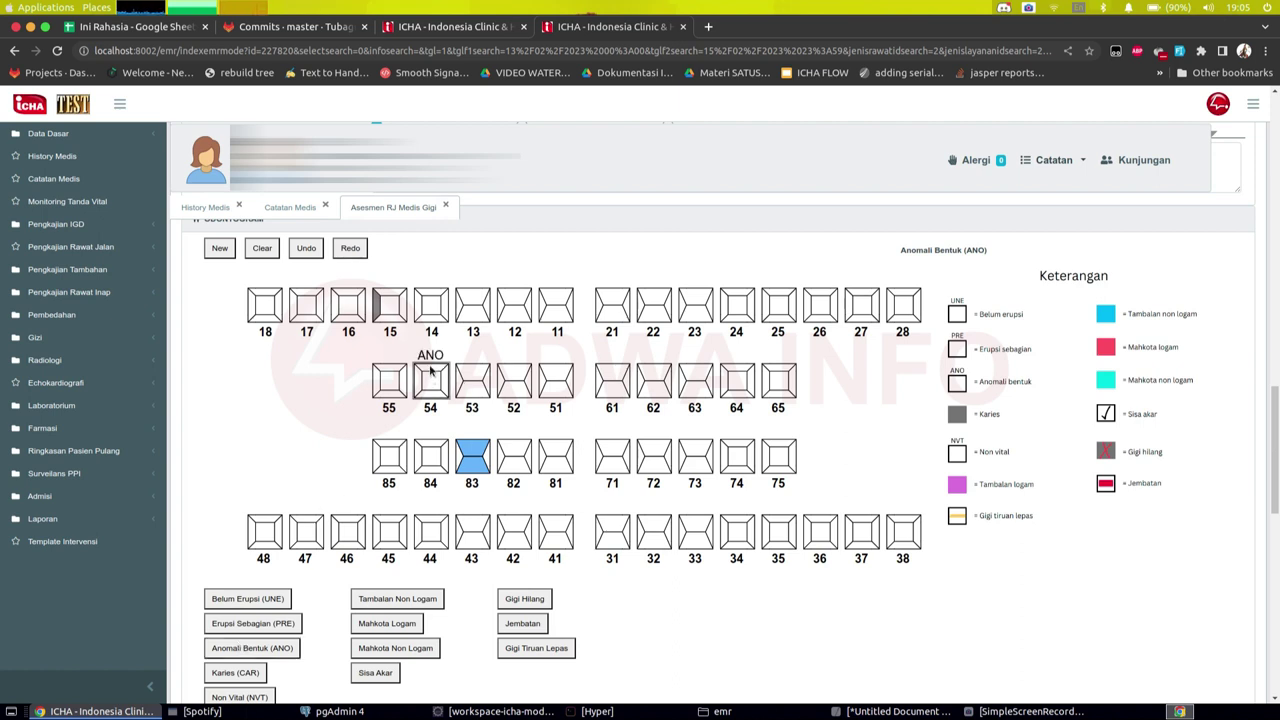
Step: Mark tooth 13 as Belum Erupsi (UNE)
click(250, 603)
click(473, 310)
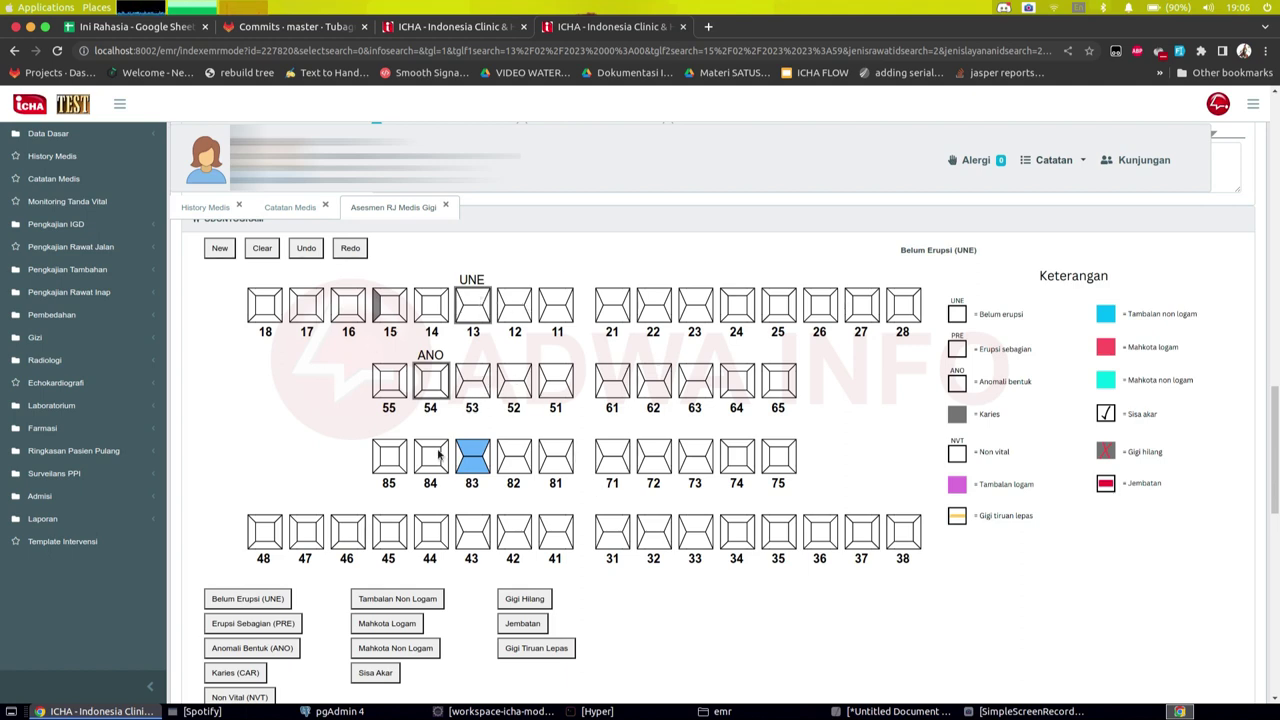
scroll(438, 453, down, 1)
scroll(400, 420, up, 2)
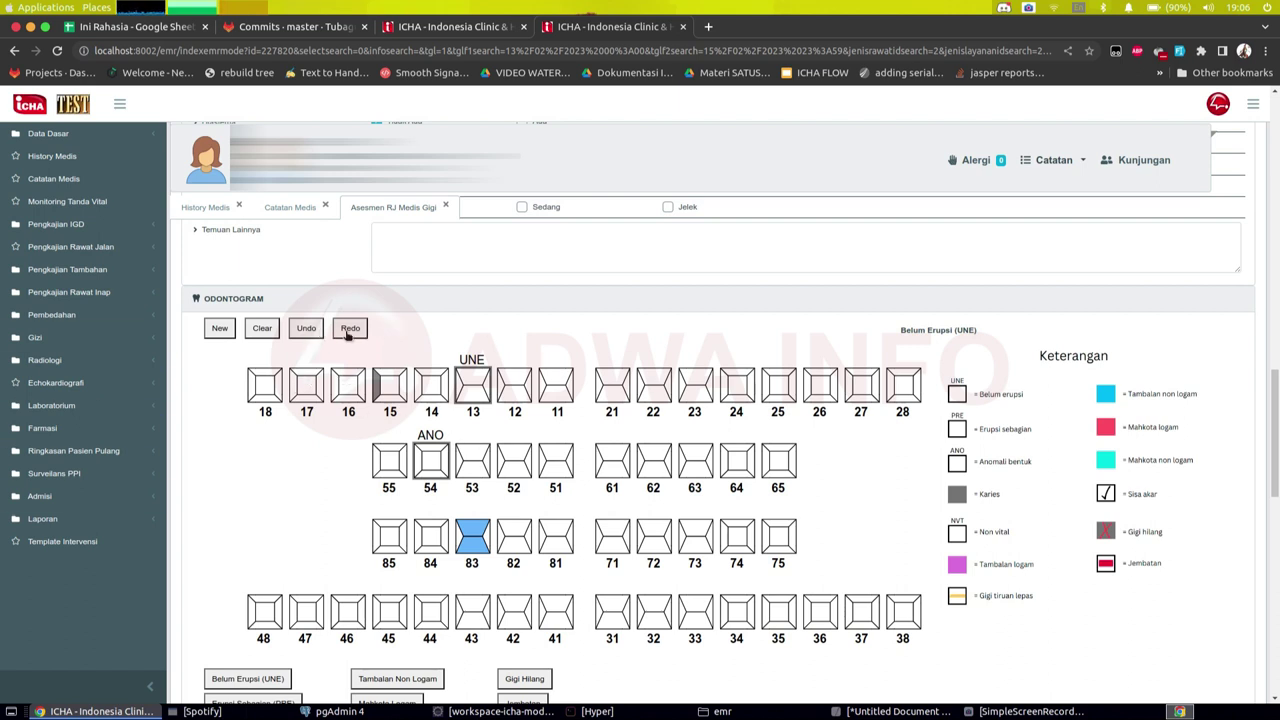
Step: Reset the odontogram to a blank chart and try restoring the cleared markings
click(221, 334)
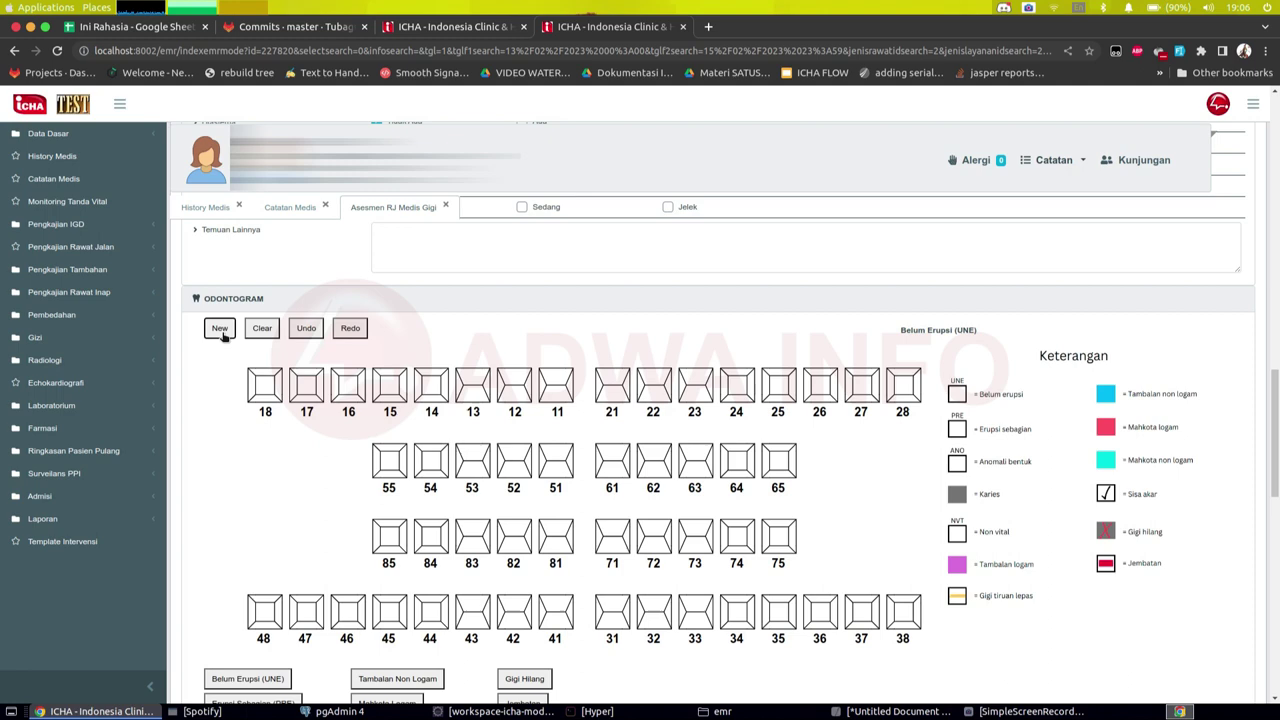
click(309, 334)
scroll(445, 507, down, 2)
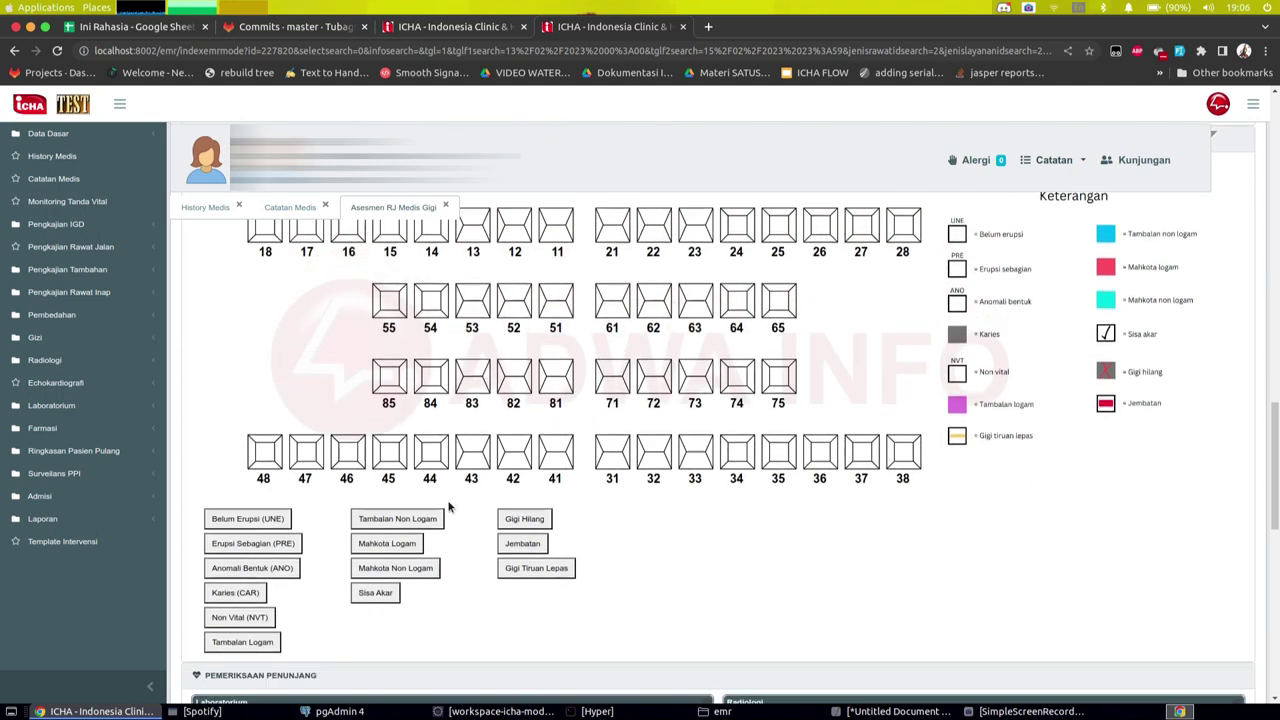
Step: Mark tooth 85 as non-metal filling, tooth 83 non-metal crown, tooth 81 bridge
click(398, 596)
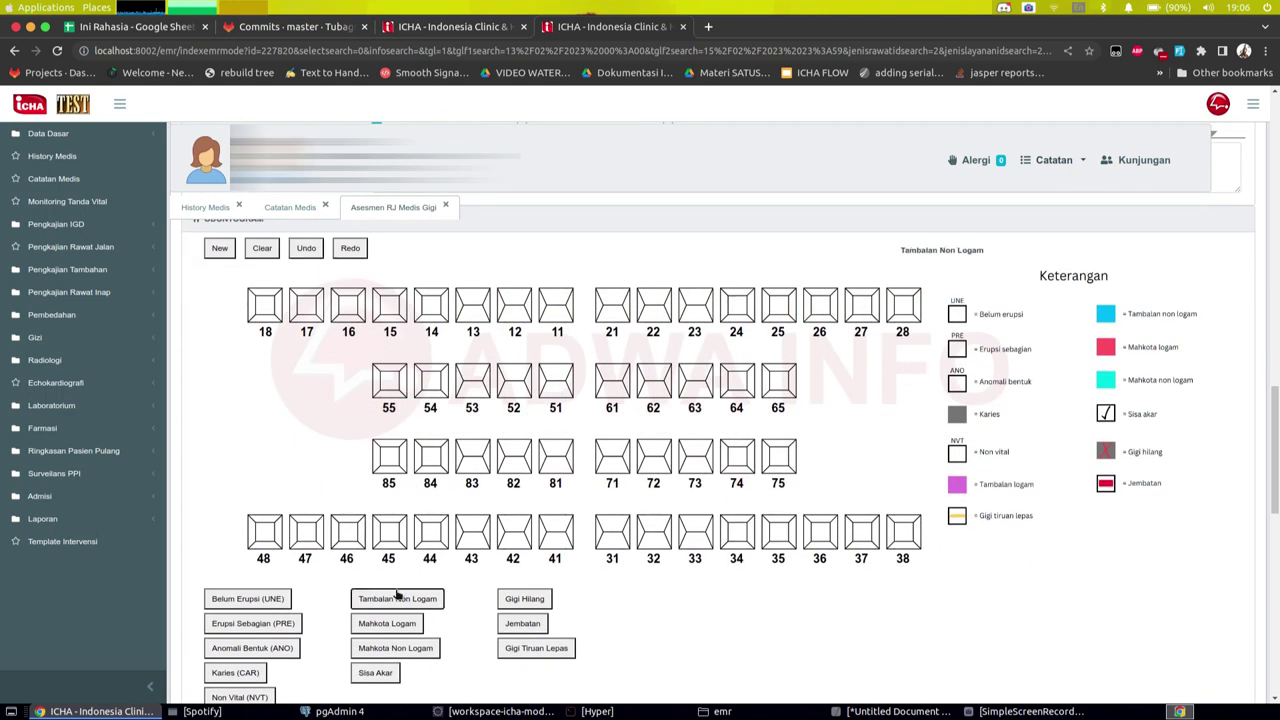
click(389, 458)
click(409, 649)
click(470, 456)
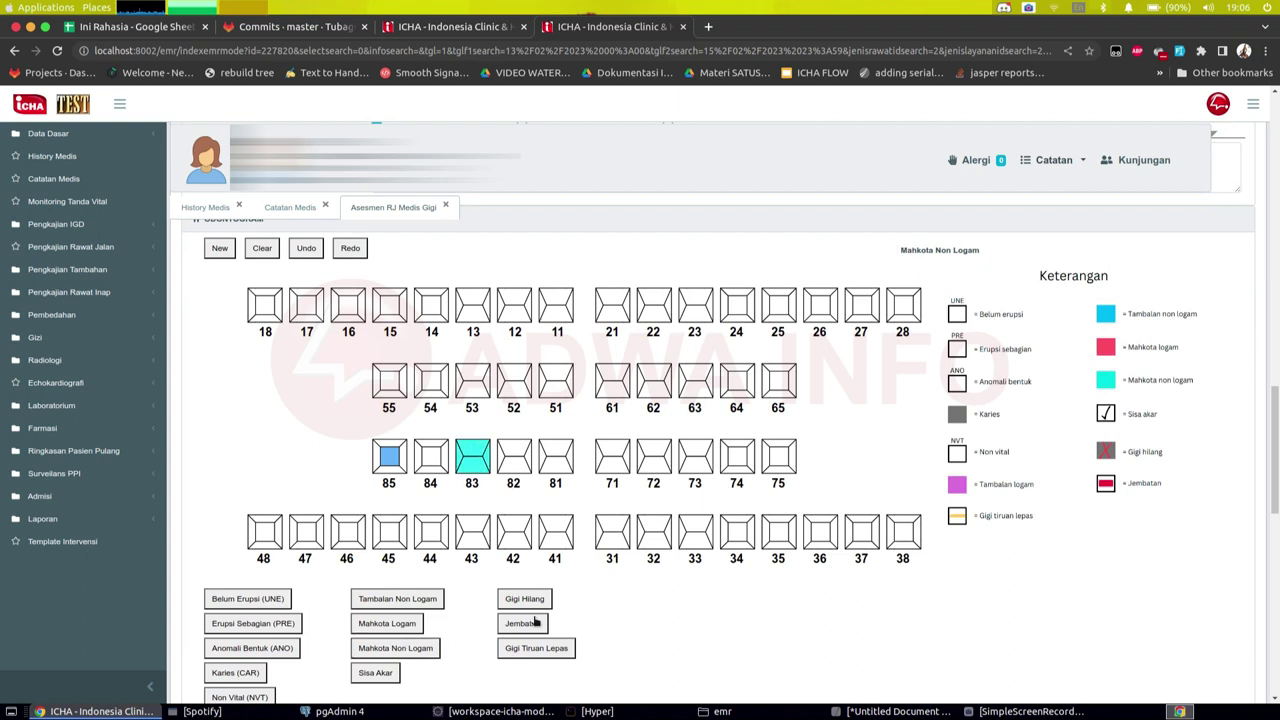
click(535, 624)
click(565, 458)
scroll(574, 458, up, 2)
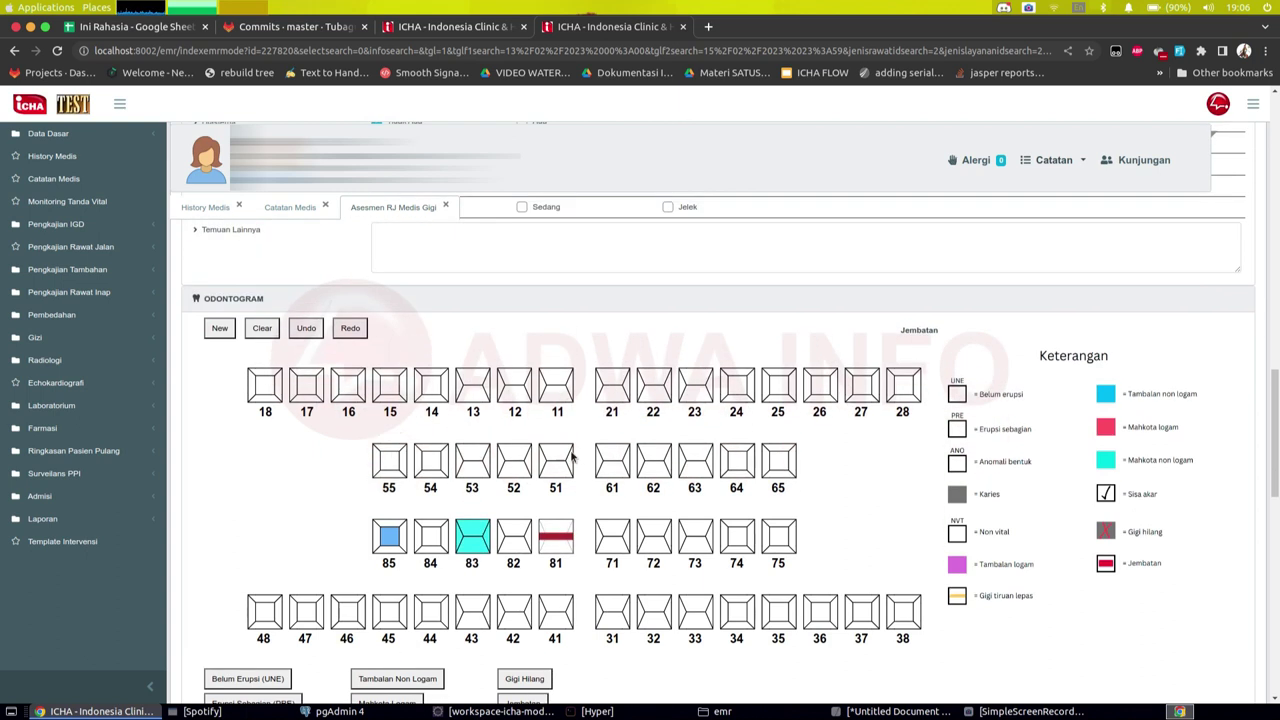
Step: Clear and restore the tooth markings three times, keeping teeth 85, 83 and 81
click(261, 336)
click(306, 337)
click(272, 338)
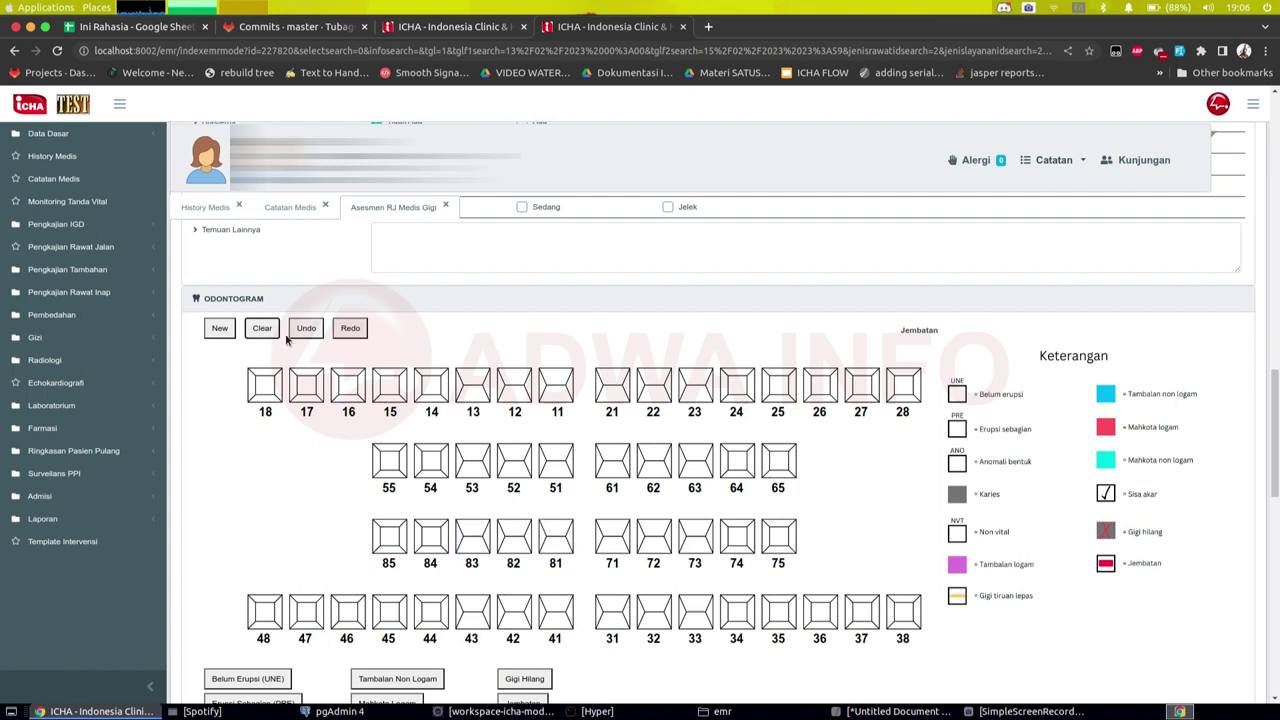
click(299, 339)
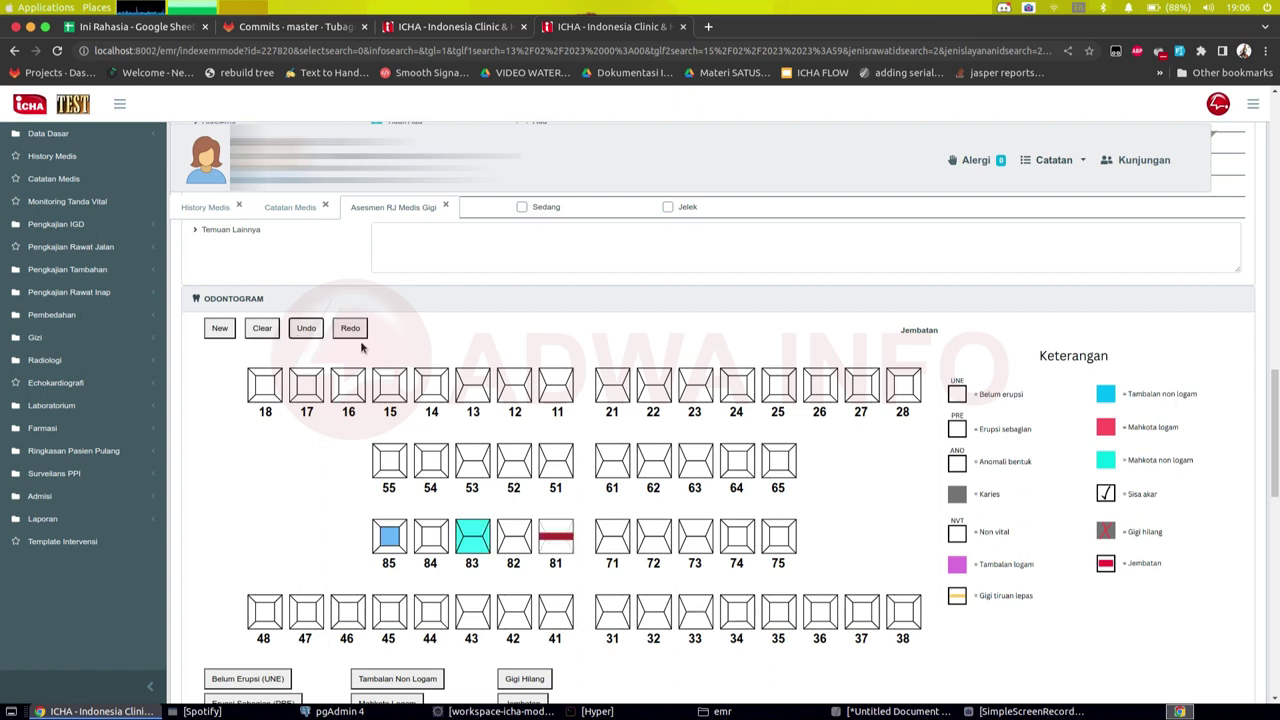
click(350, 330)
click(302, 330)
Step: Add tooth 54 to the bridge and mark tooth 53 as Belum Erupsi (UNE)
click(434, 471)
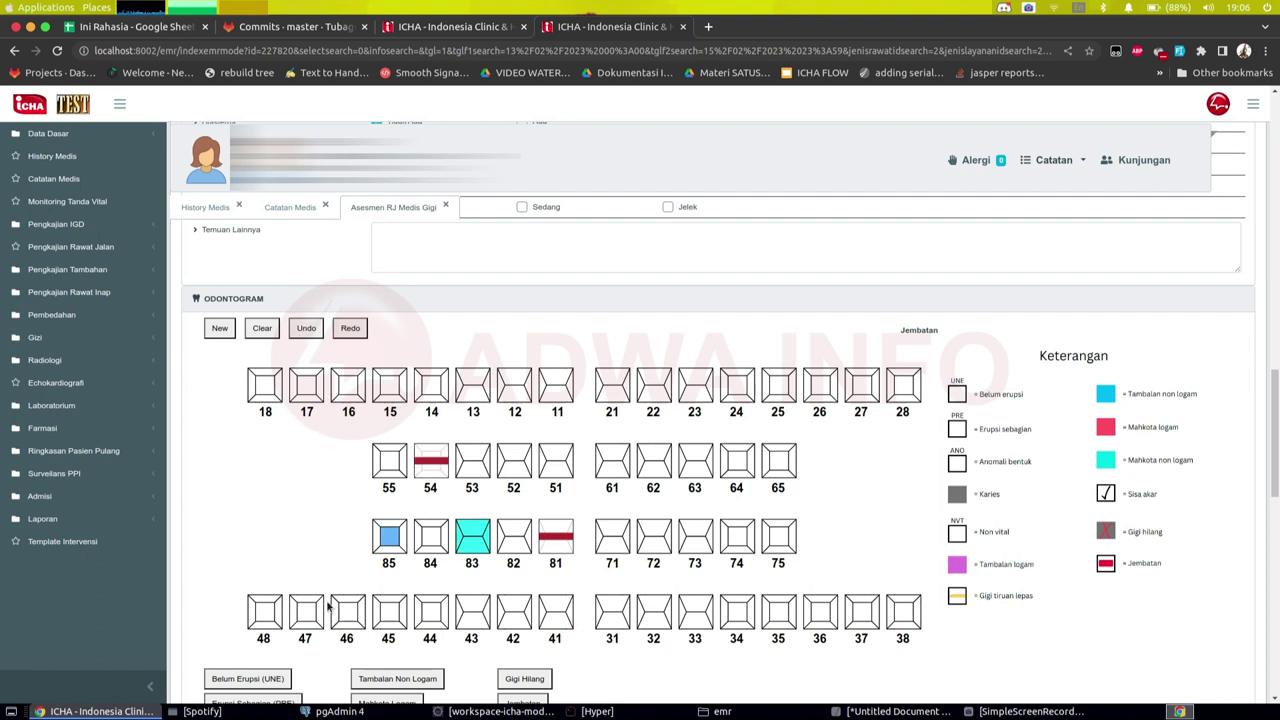
scroll(331, 608, down, 2)
click(277, 597)
click(477, 383)
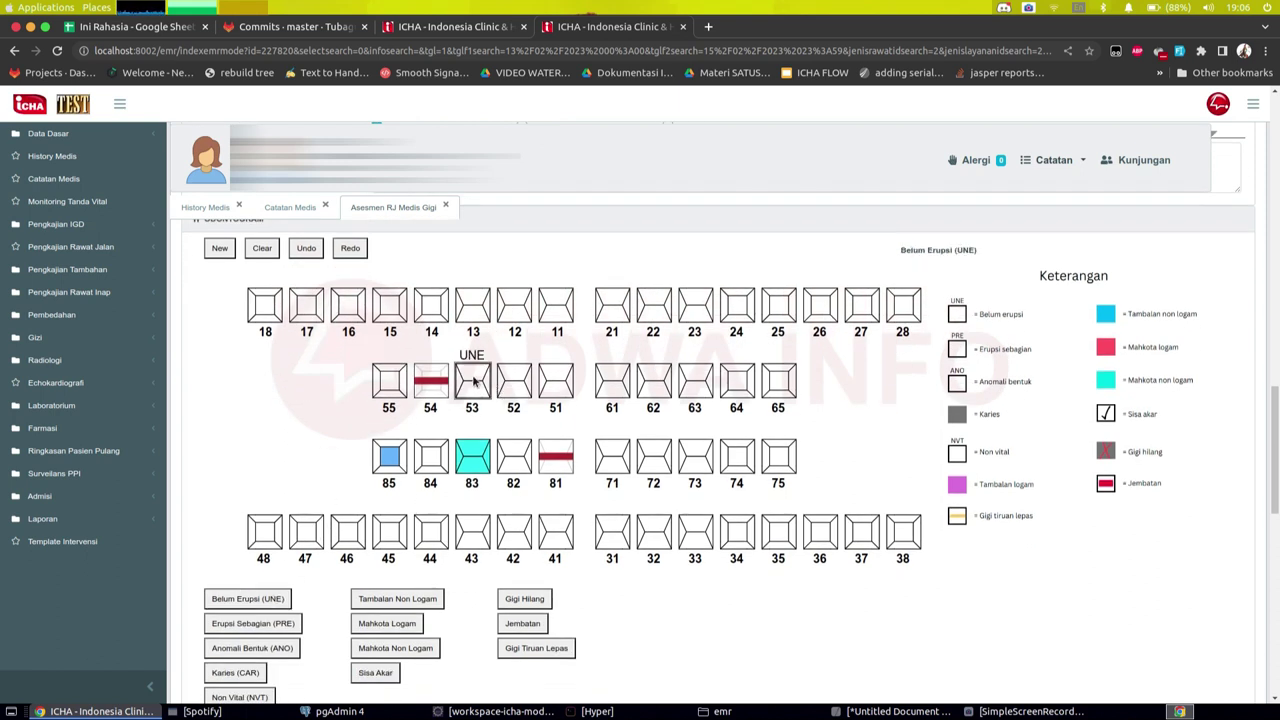
scroll(481, 520, up, 2)
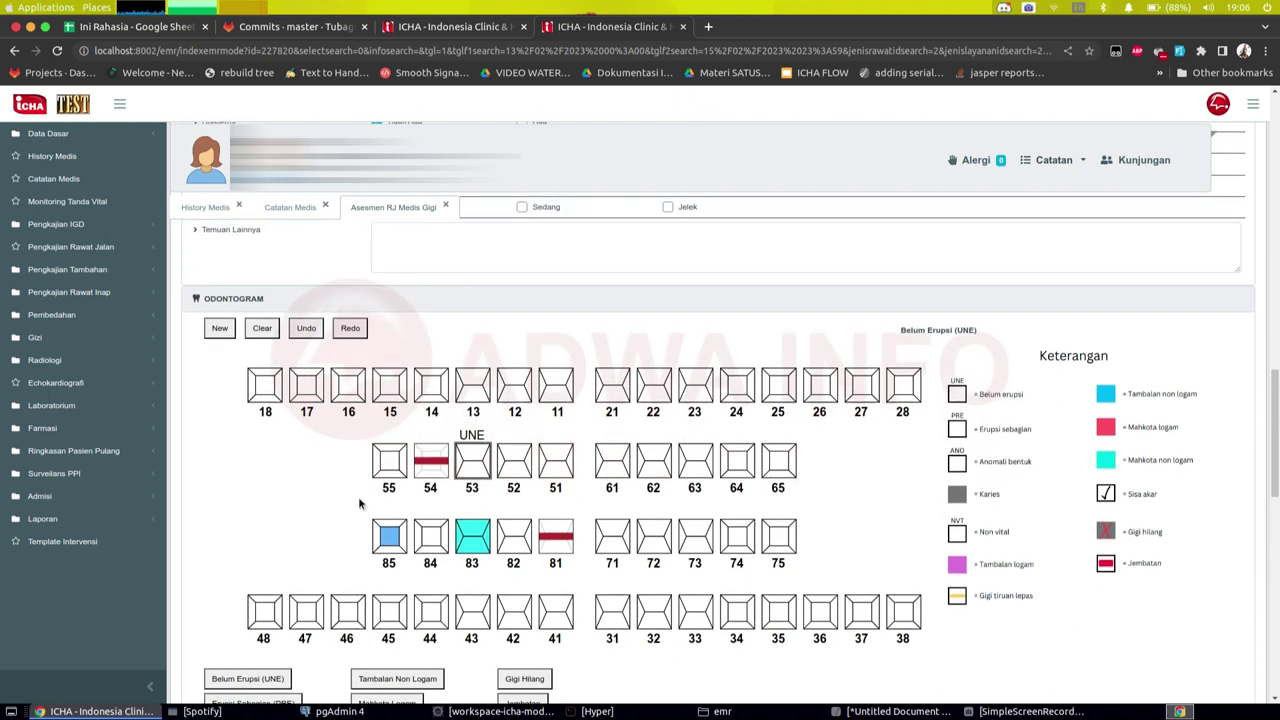
scroll(363, 505, down, 2)
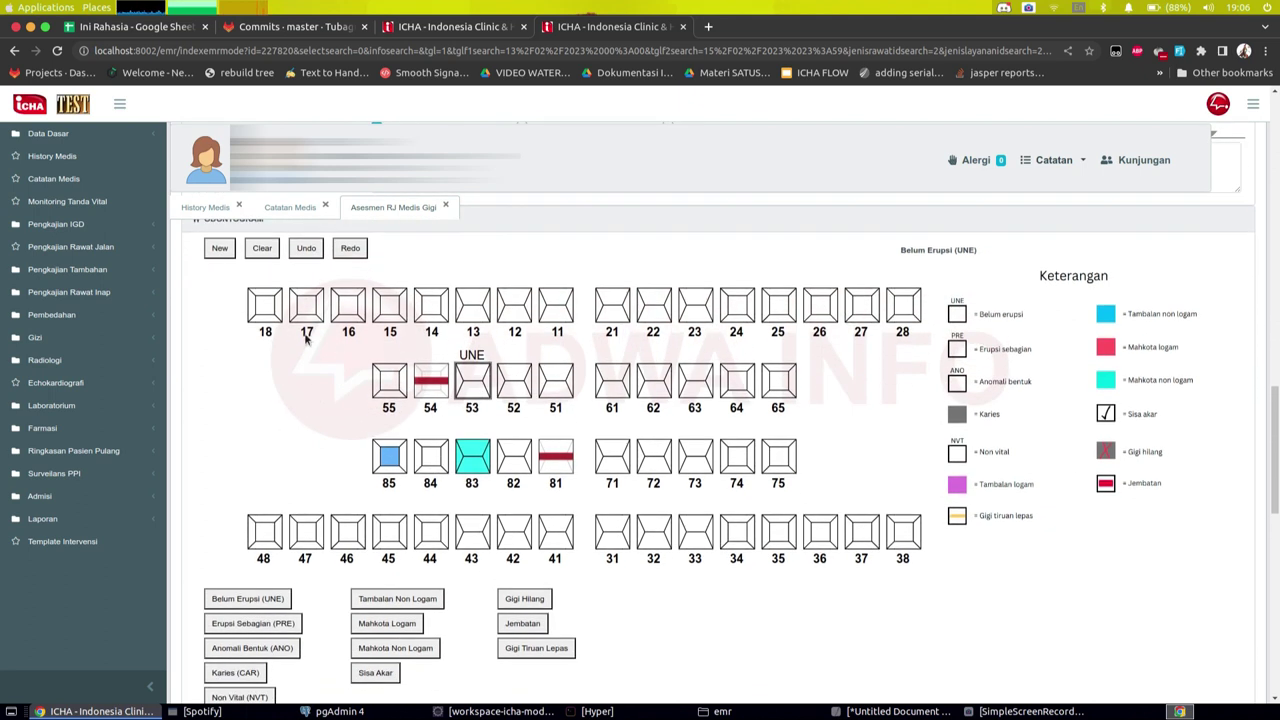
Step: Undo the UNE mark on tooth 53 and the bridge marks on teeth 54 and 81
click(316, 250)
click(319, 251)
click(318, 250)
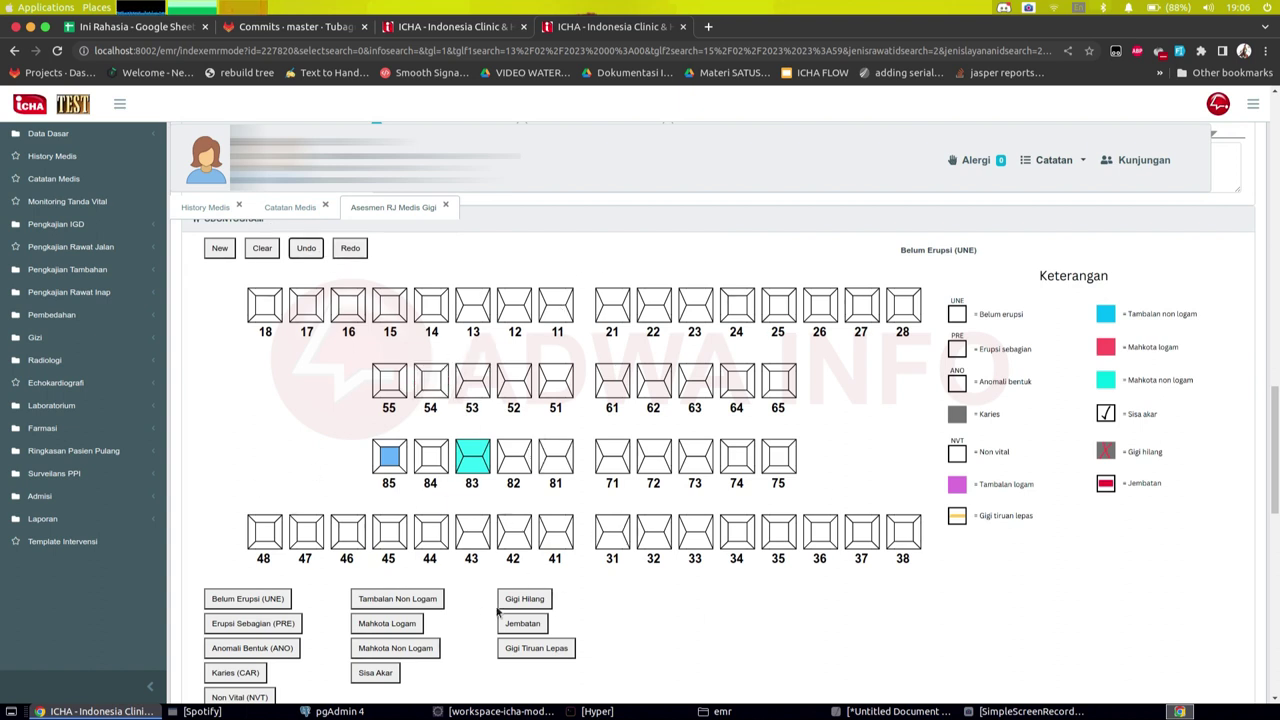
click(401, 270)
Step: Redo the bridge marks on teeth 81 and 54 and the UNE on tooth 53
click(351, 259)
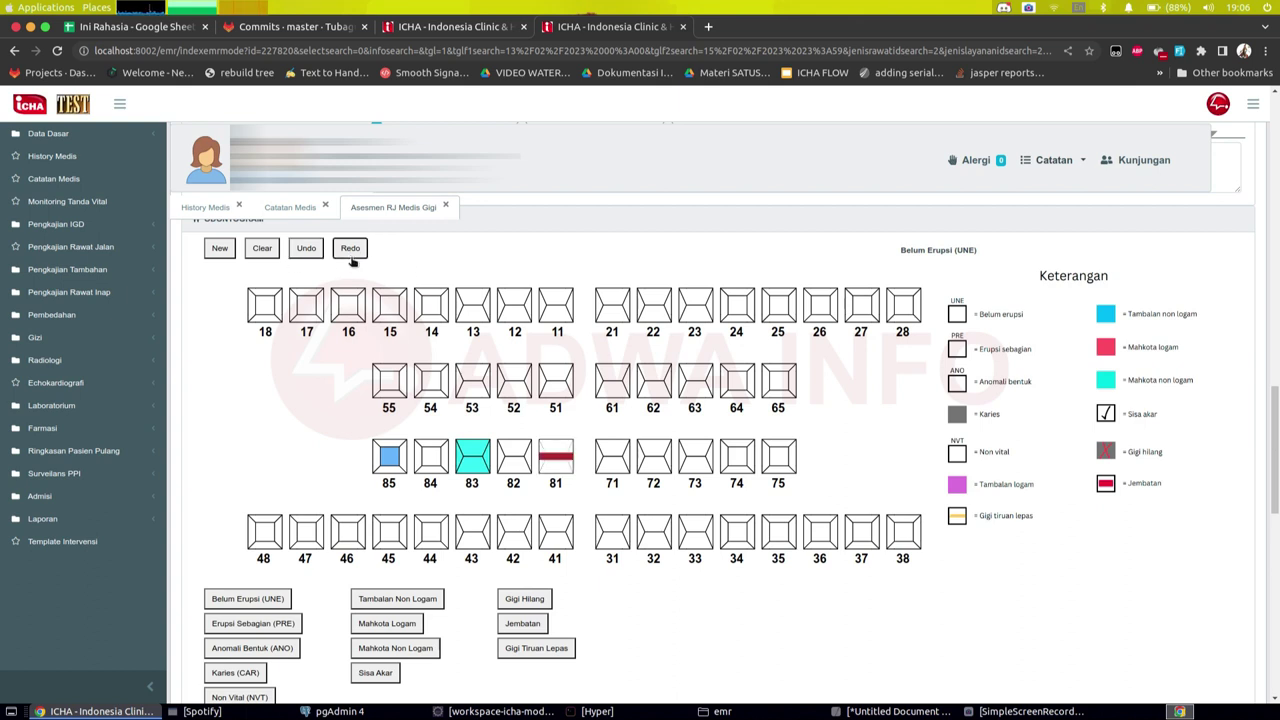
click(351, 259)
click(351, 259)
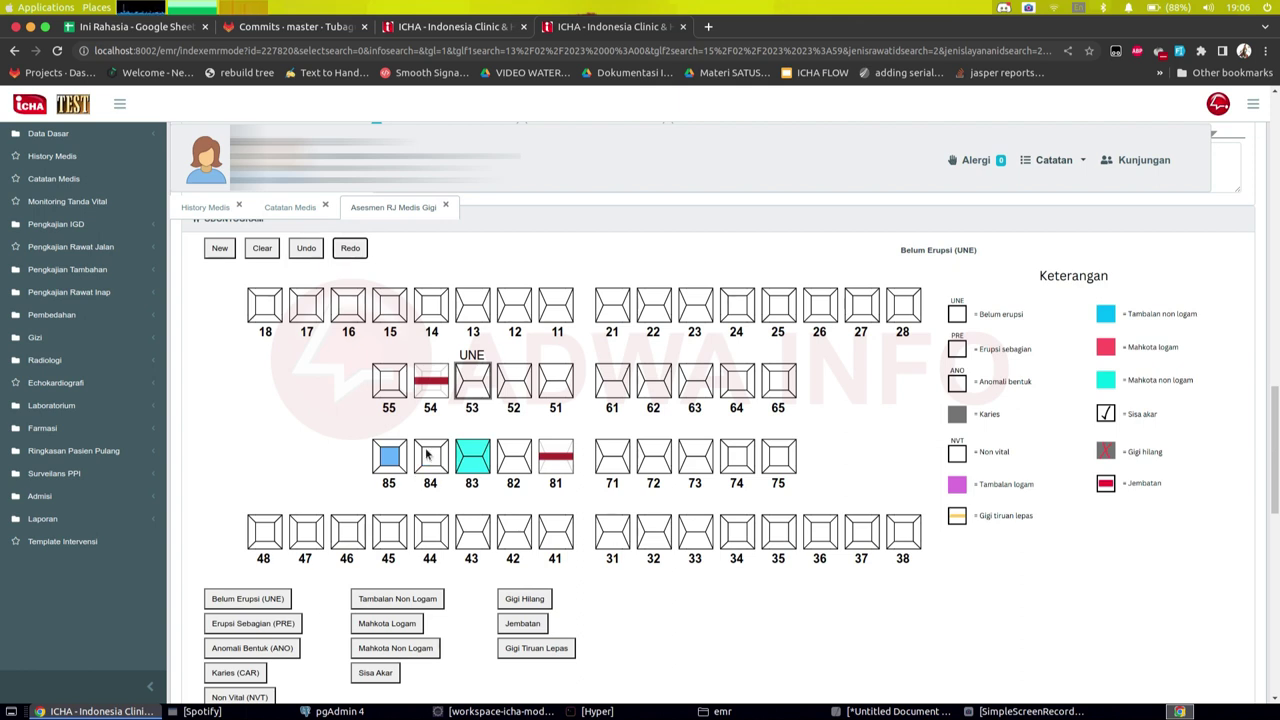
scroll(875, 394, down, 2)
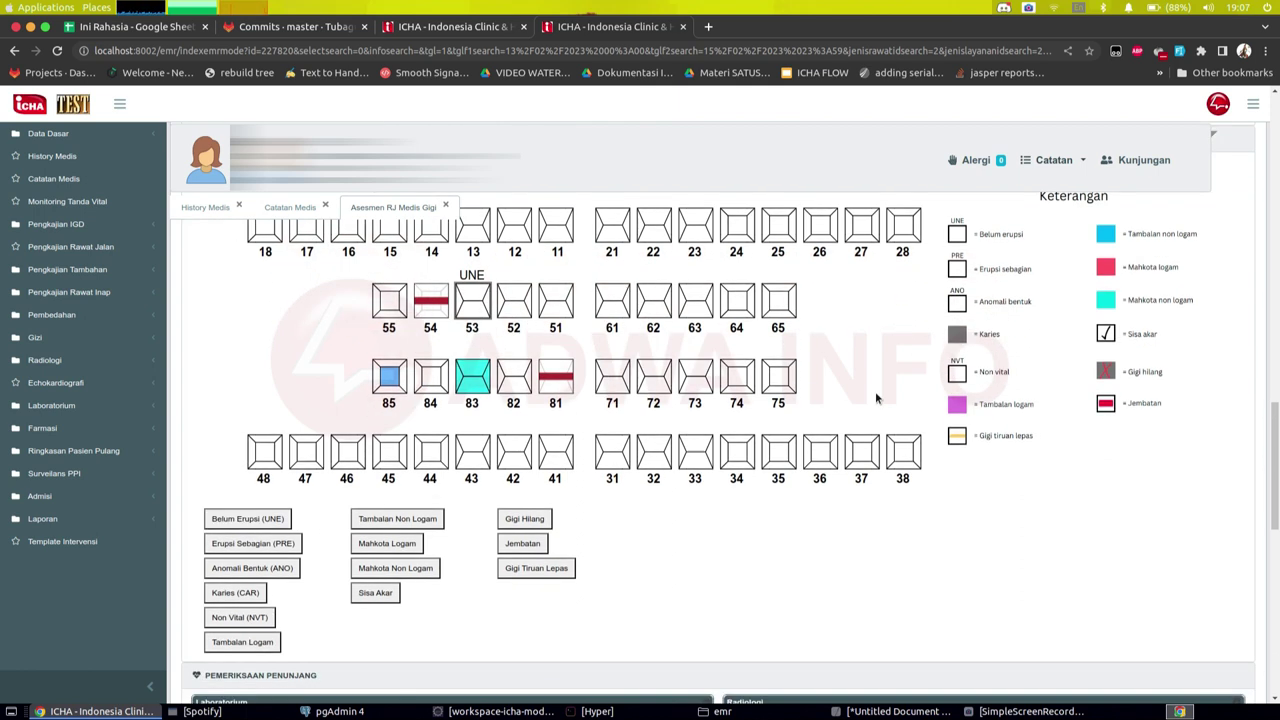
Step: Save the assessment signed with the doctor's PIN, then generate the full PDF report
scroll(875, 398, up, 2)
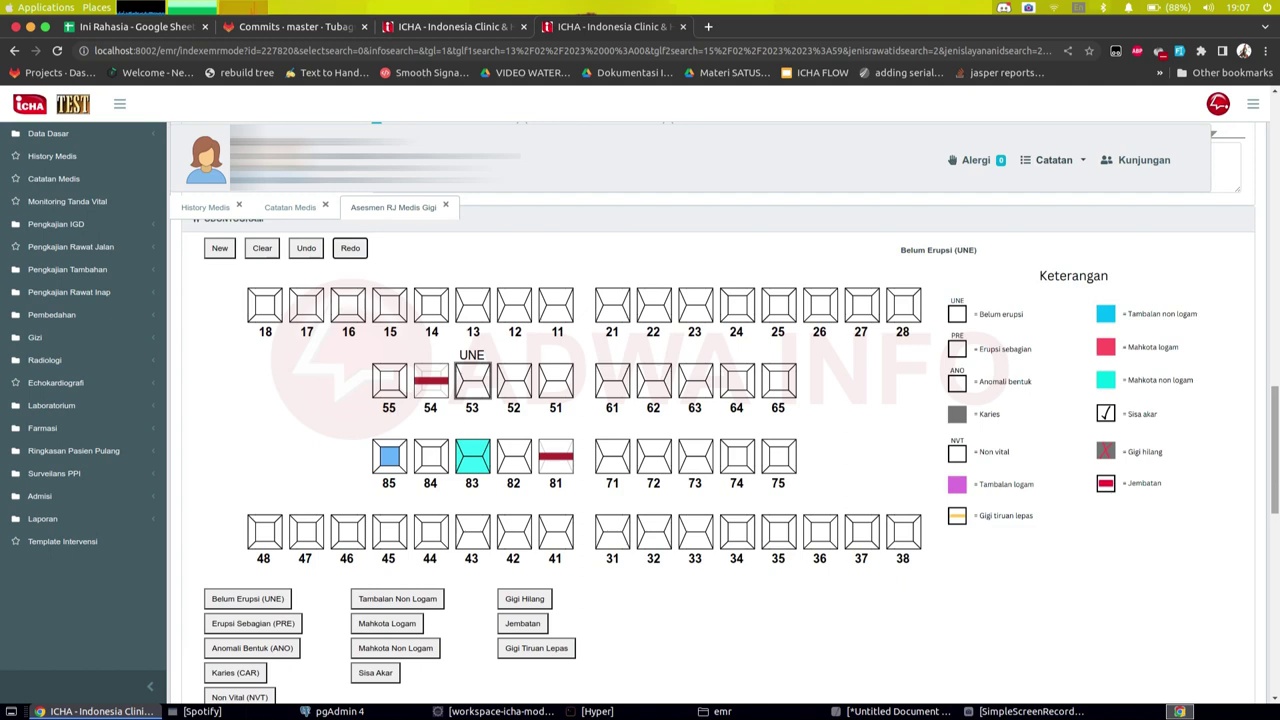
scroll(875, 398, up, 3)
scroll(875, 398, down, 2)
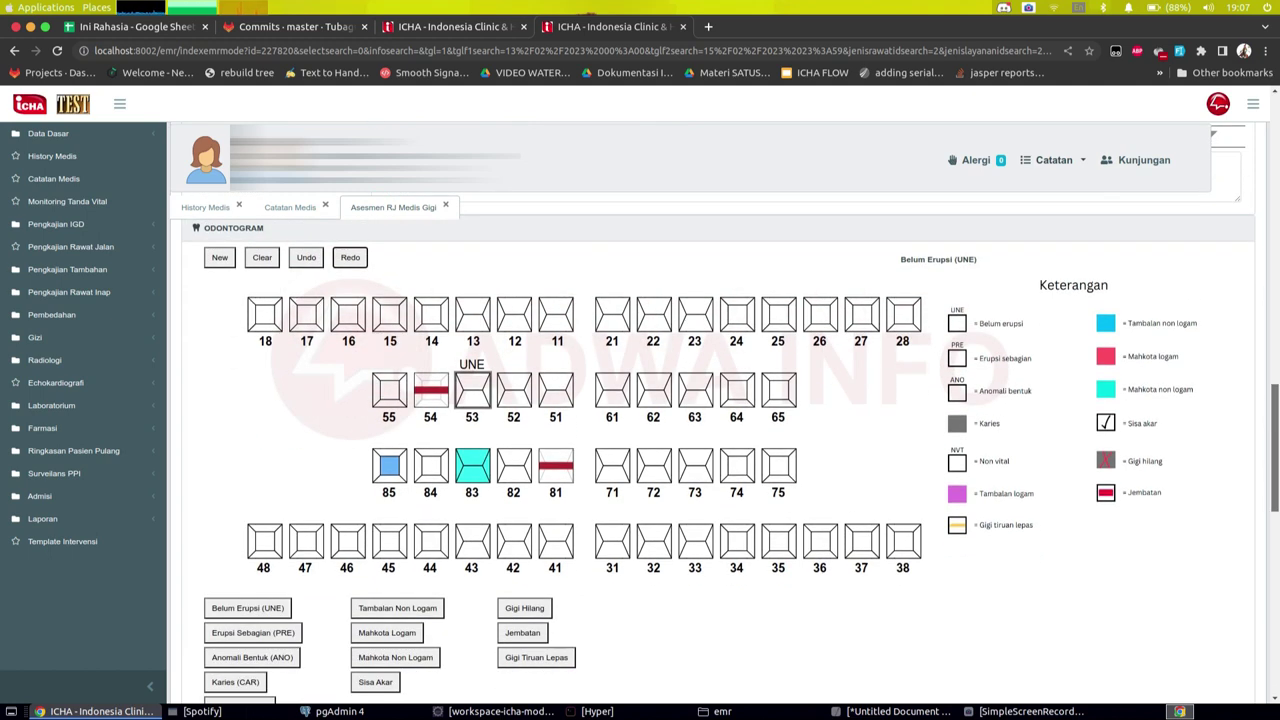
scroll(503, 428, down, 10)
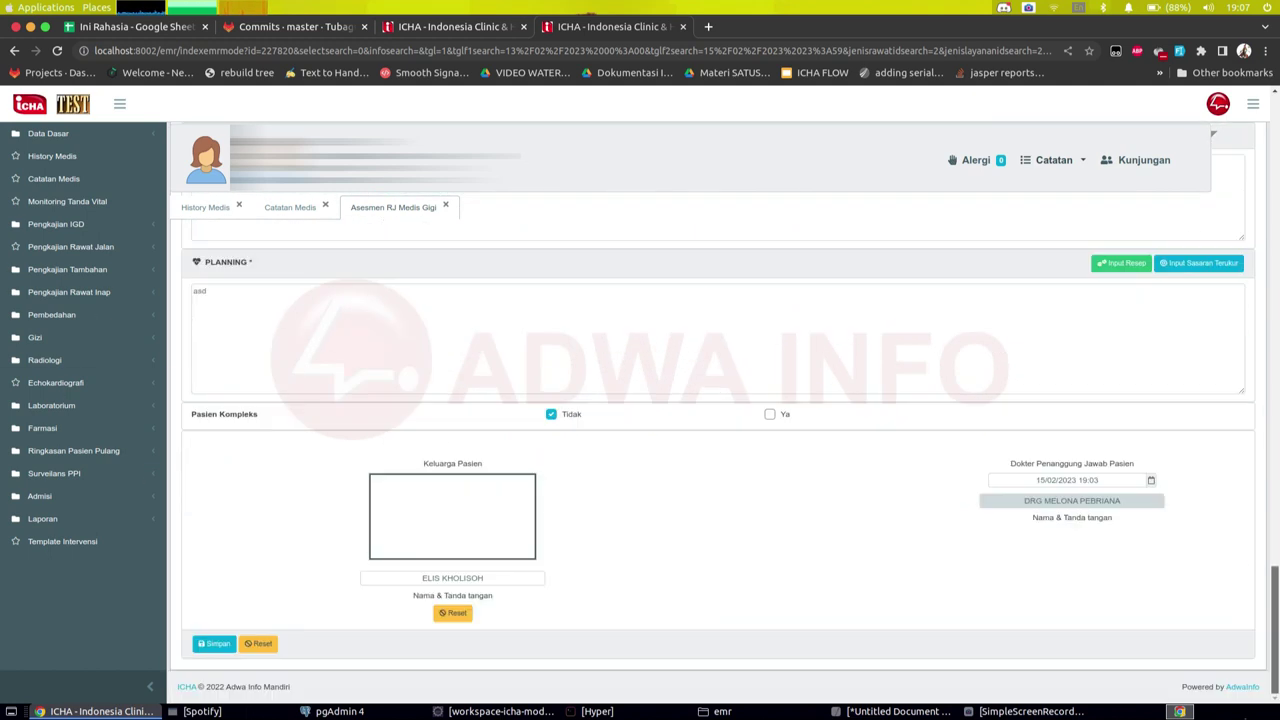
click(208, 647)
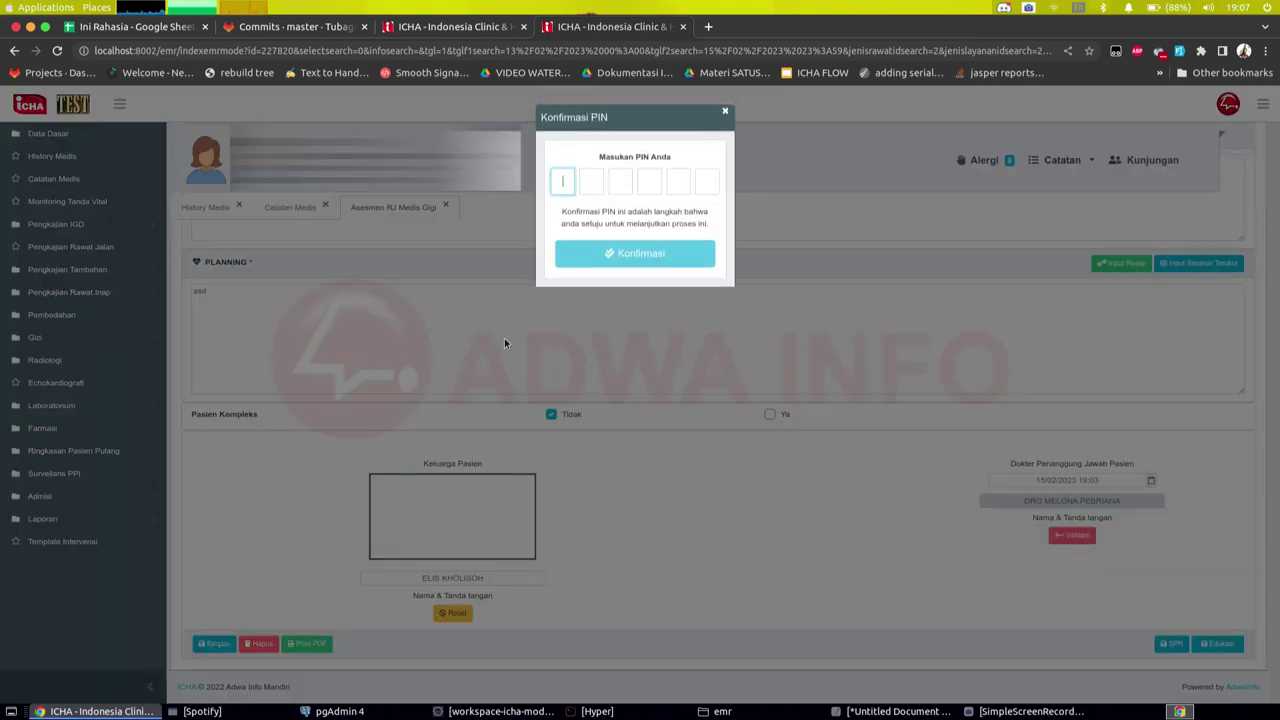
text(123456)
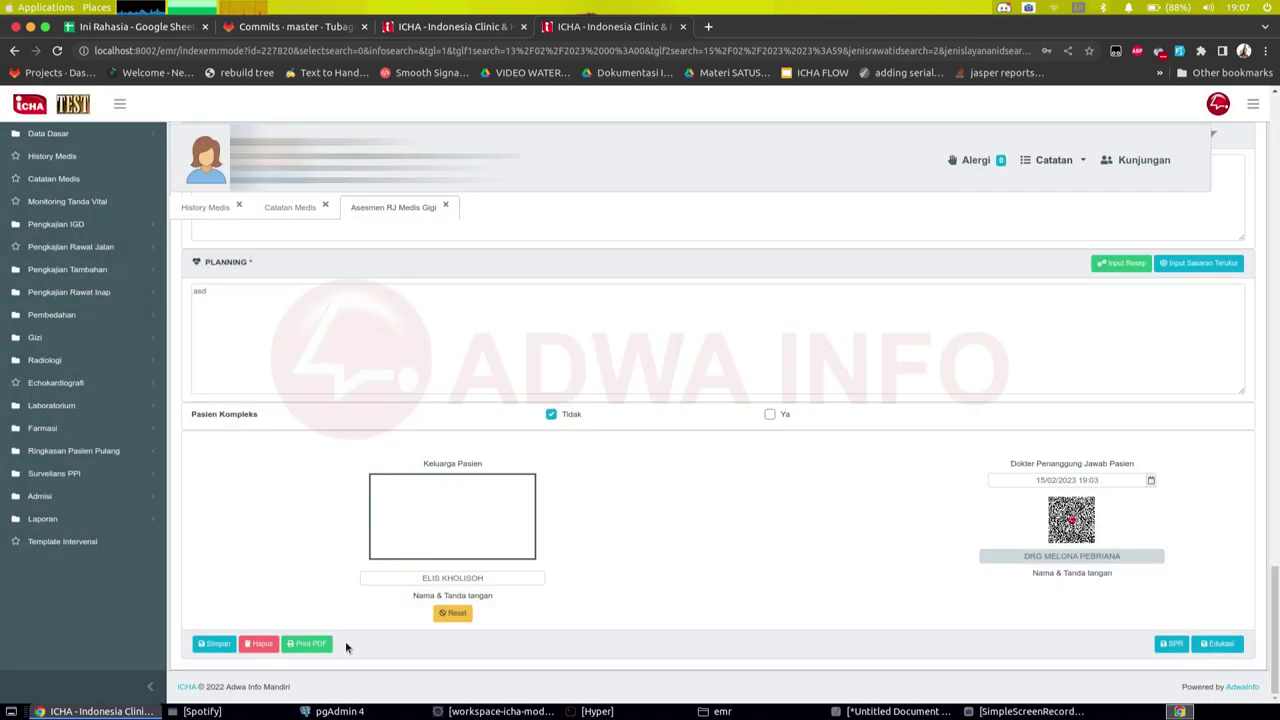
click(306, 643)
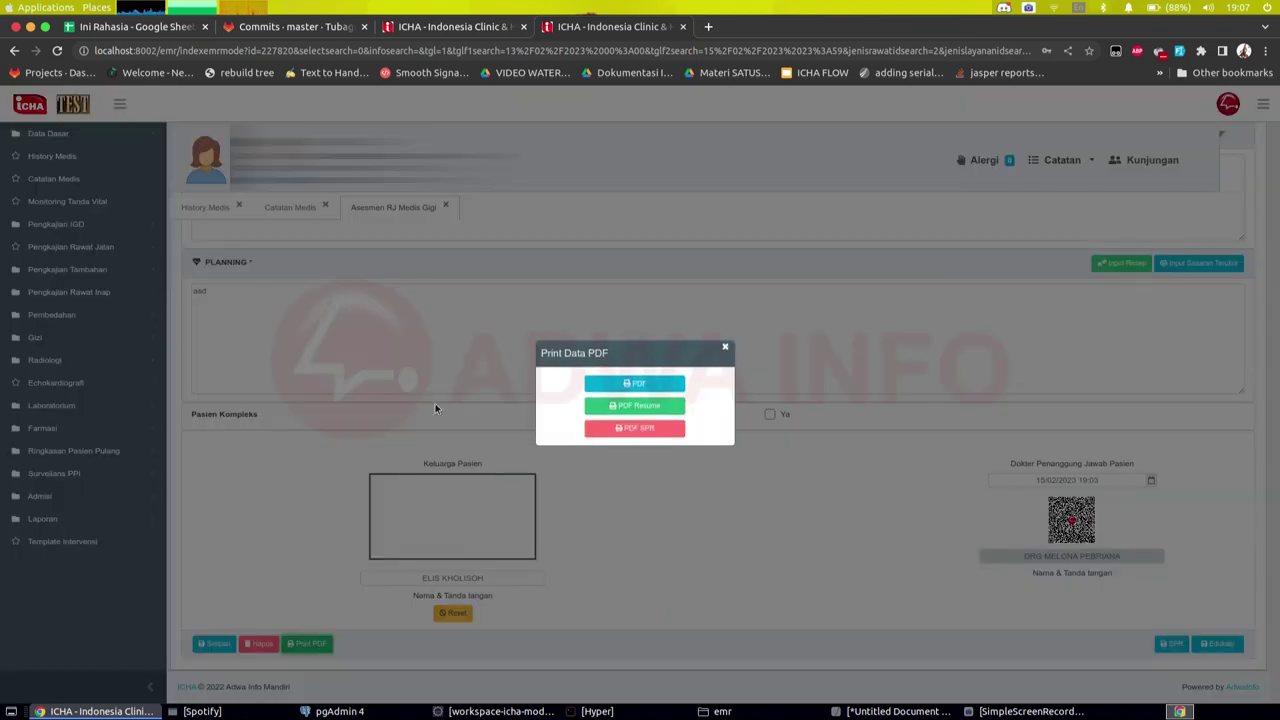
click(632, 386)
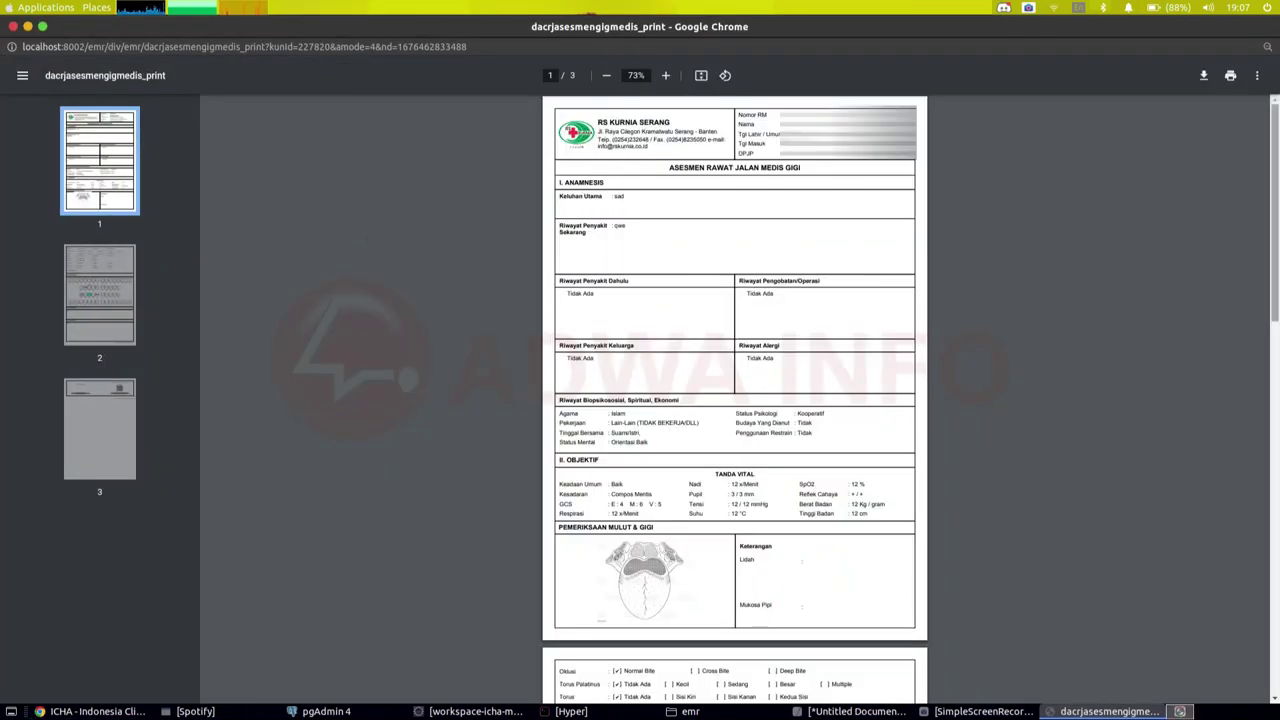
Step: Check page 2's odontogram at 125% zoom in the maximized PDF preview, then close it
drag(1274, 170, 1268, 350)
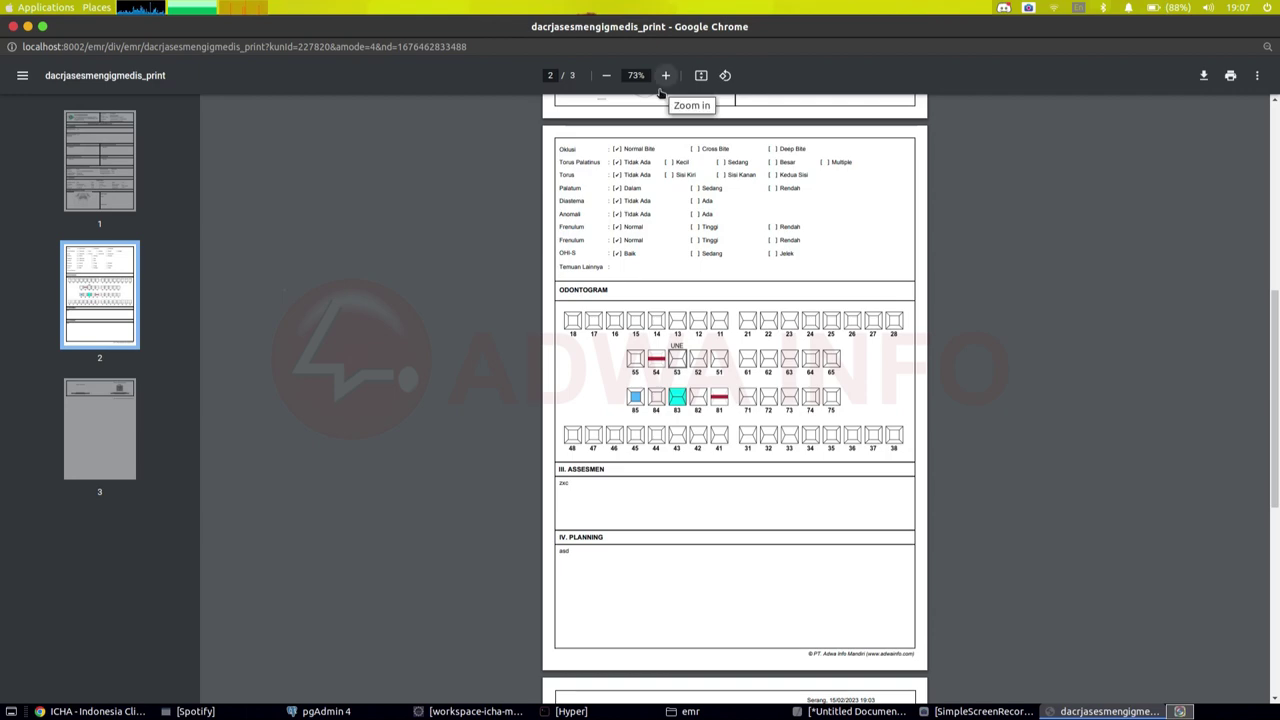
click(664, 78)
click(664, 78)
click(664, 78)
click(664, 78)
click(664, 78)
click(664, 76)
scroll(663, 400, down, 2)
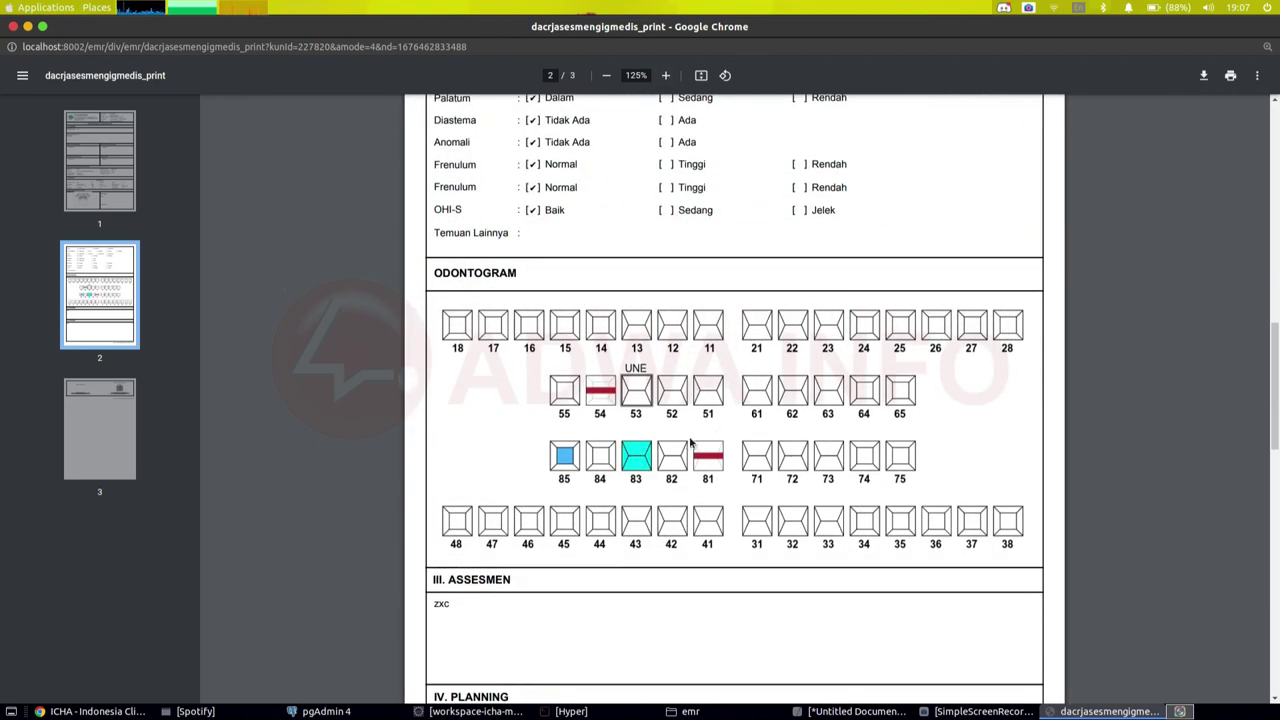
click(12, 33)
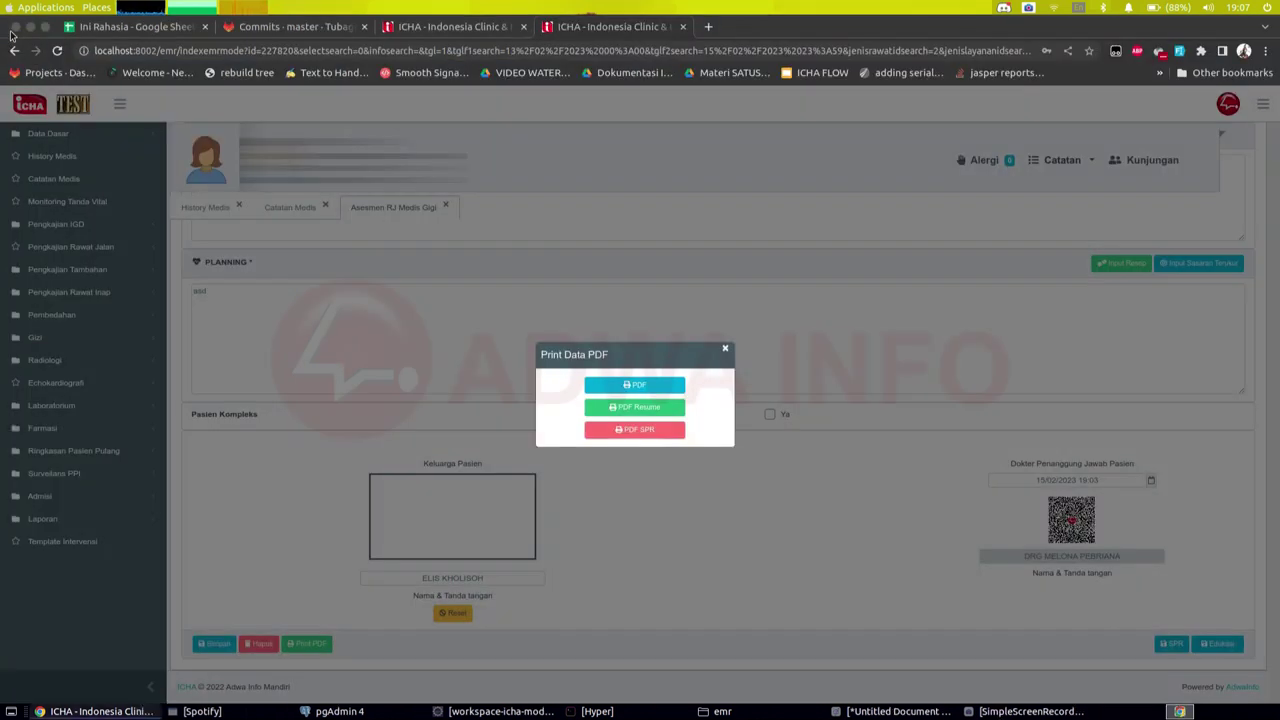
Step: Close the Print Data PDF choices and switch to the other patient's assessment tab
click(638, 310)
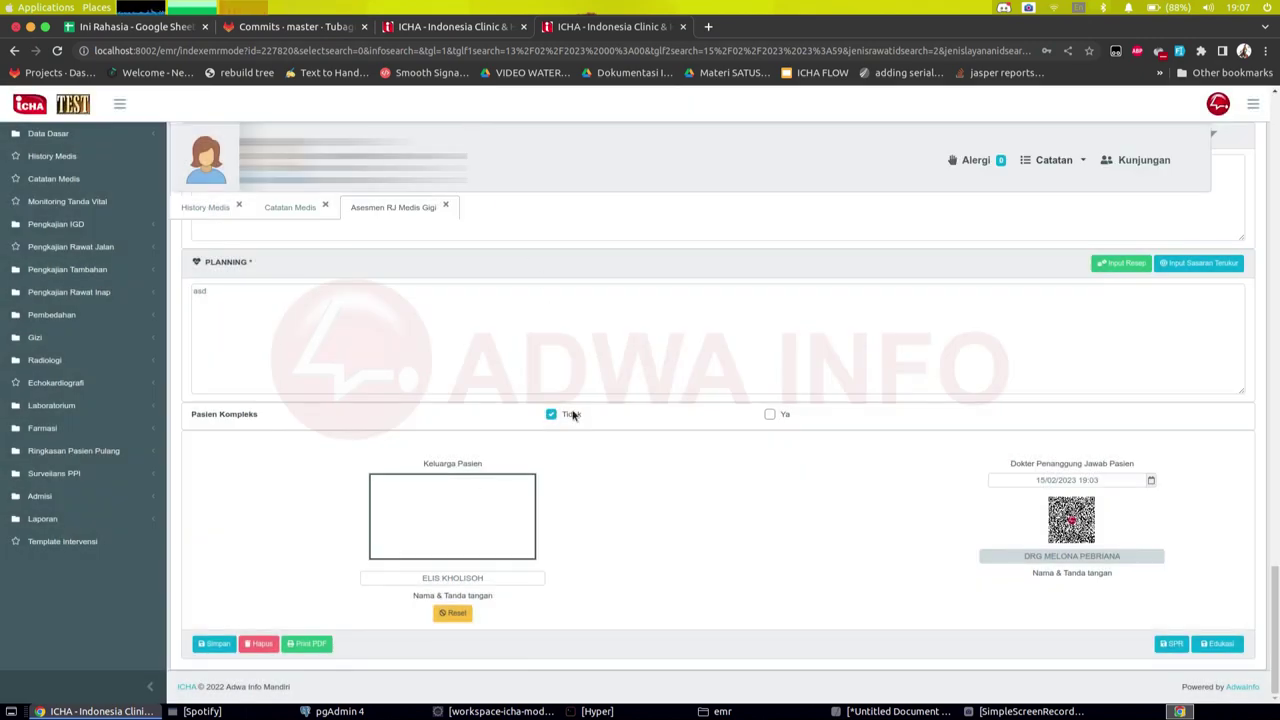
scroll(548, 520, up, 3)
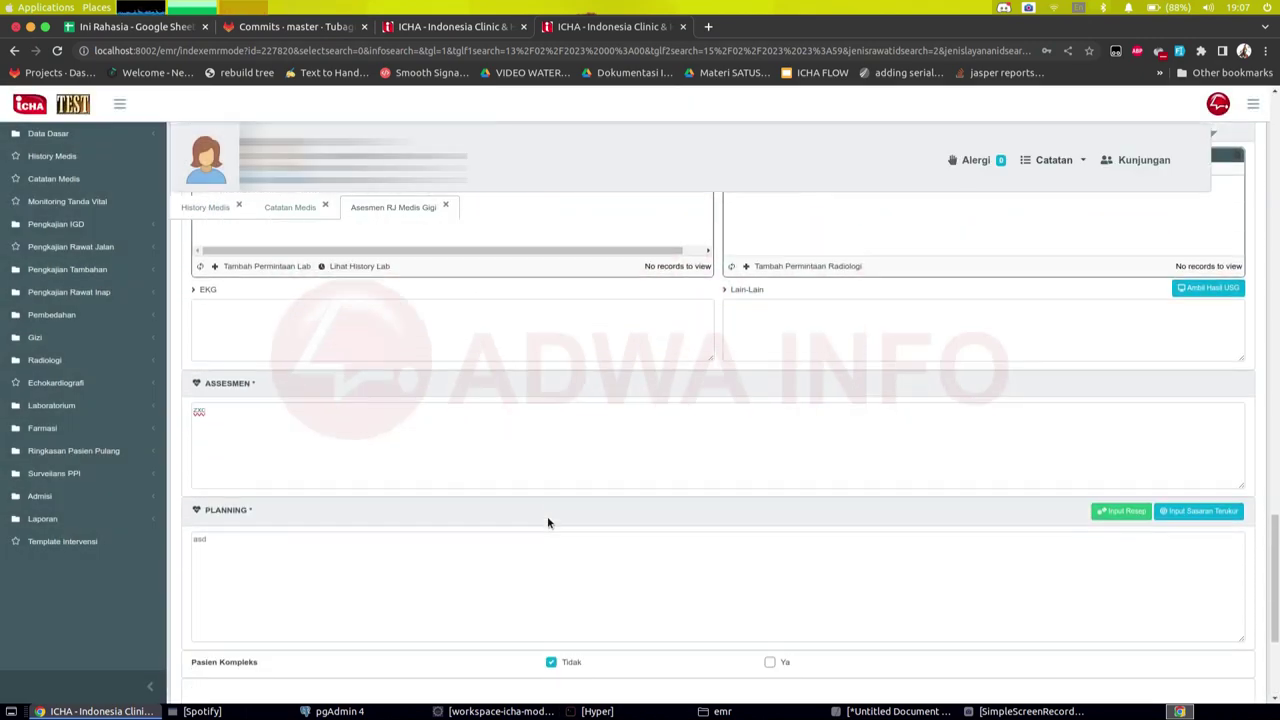
scroll(511, 506, up, 3)
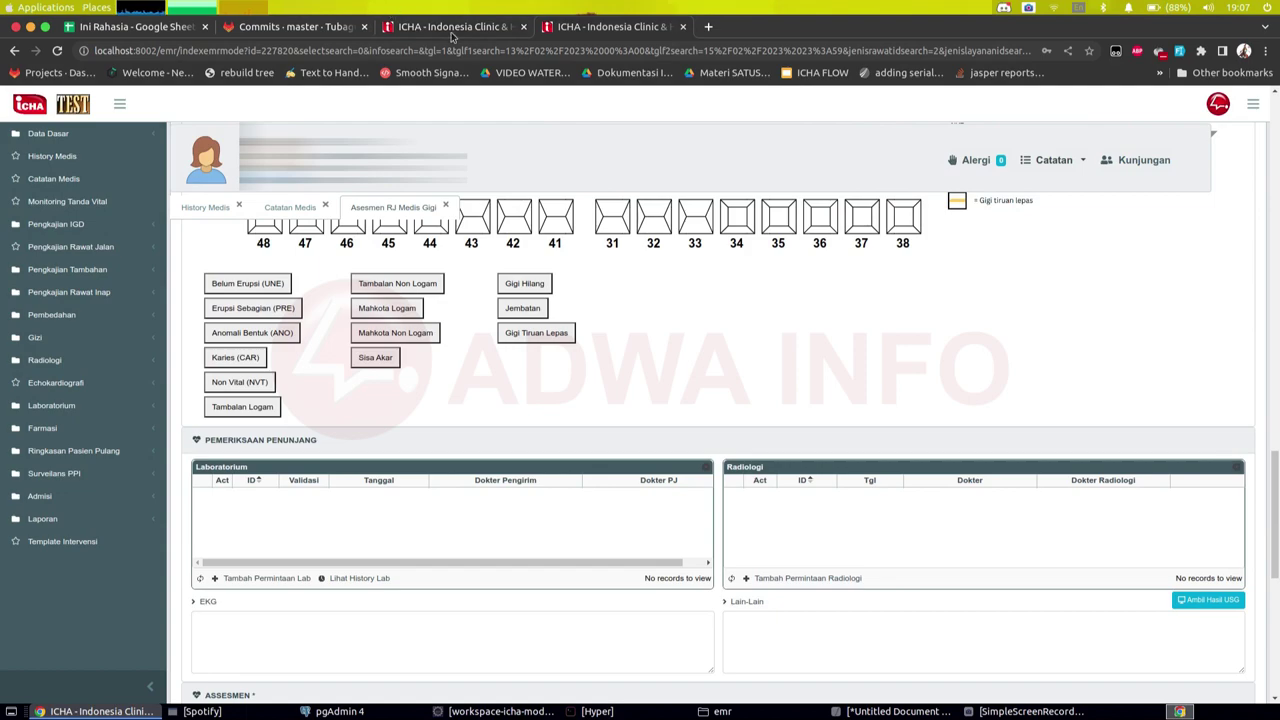
click(452, 27)
Step: Bring up the Print Data PDF choices for this patient's saved assessment
drag(1275, 630, 1275, 515)
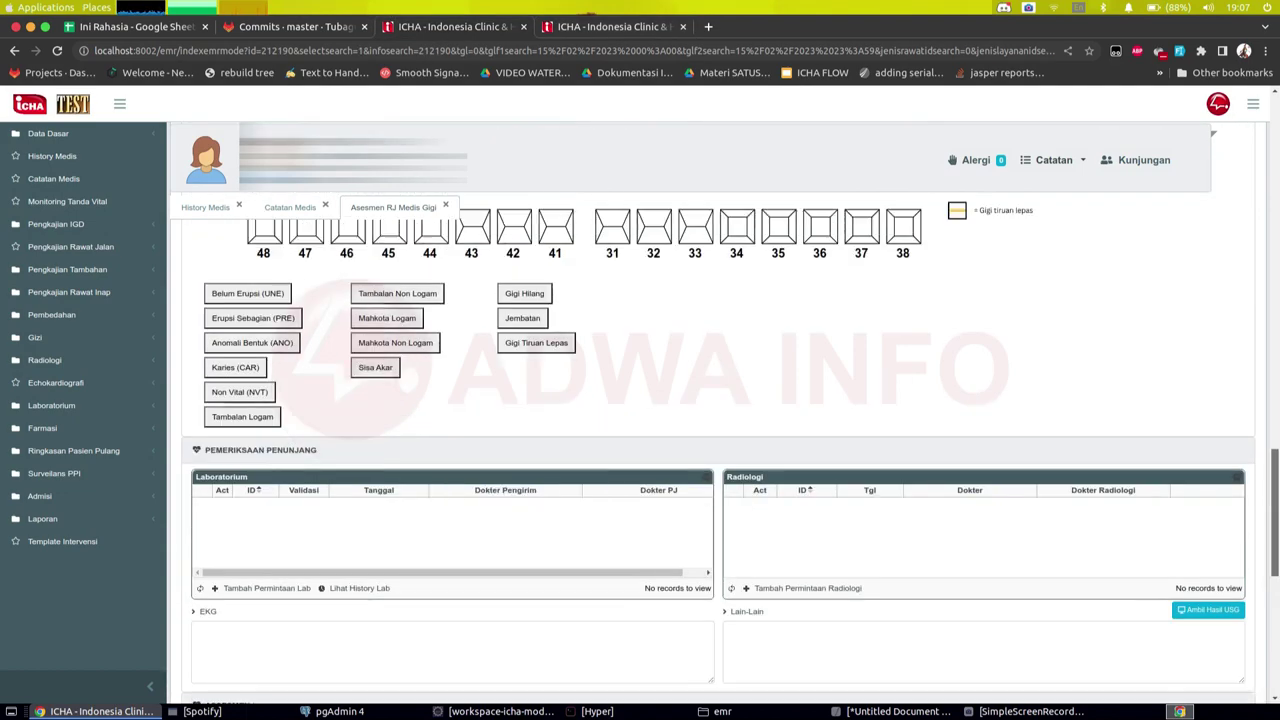
scroll(1235, 325, up, 10)
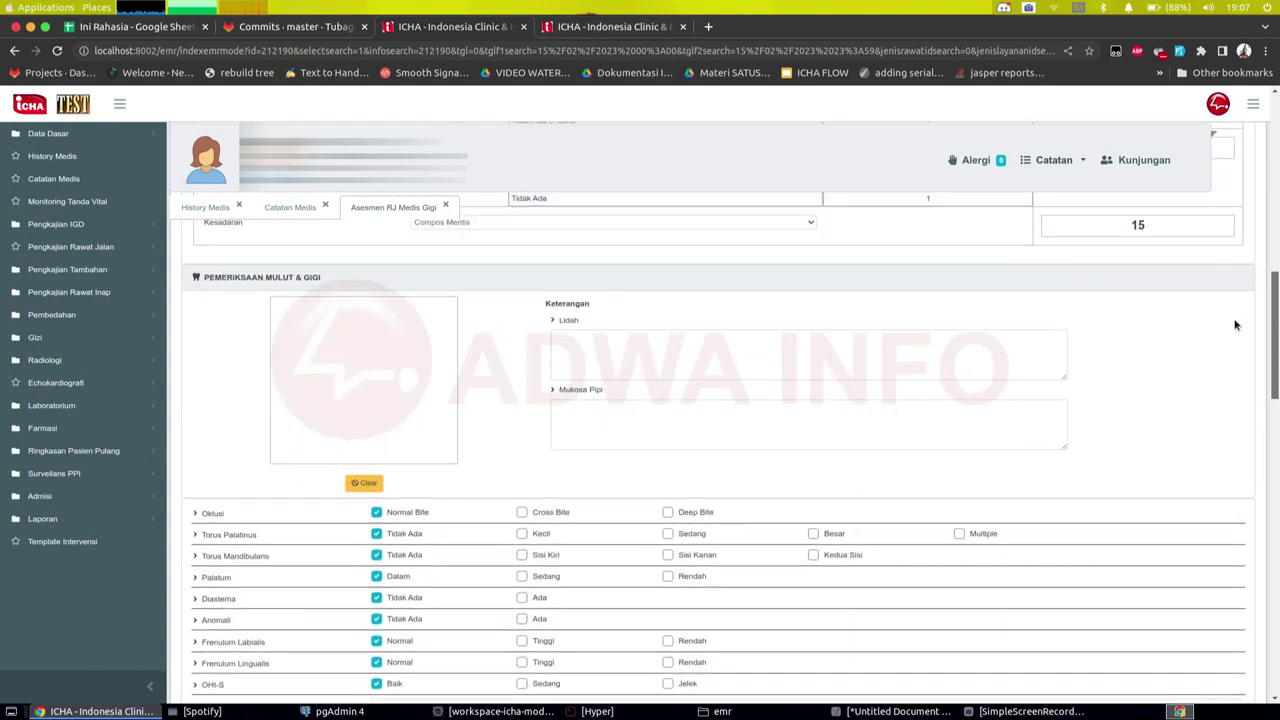
scroll(1235, 325, down, 15)
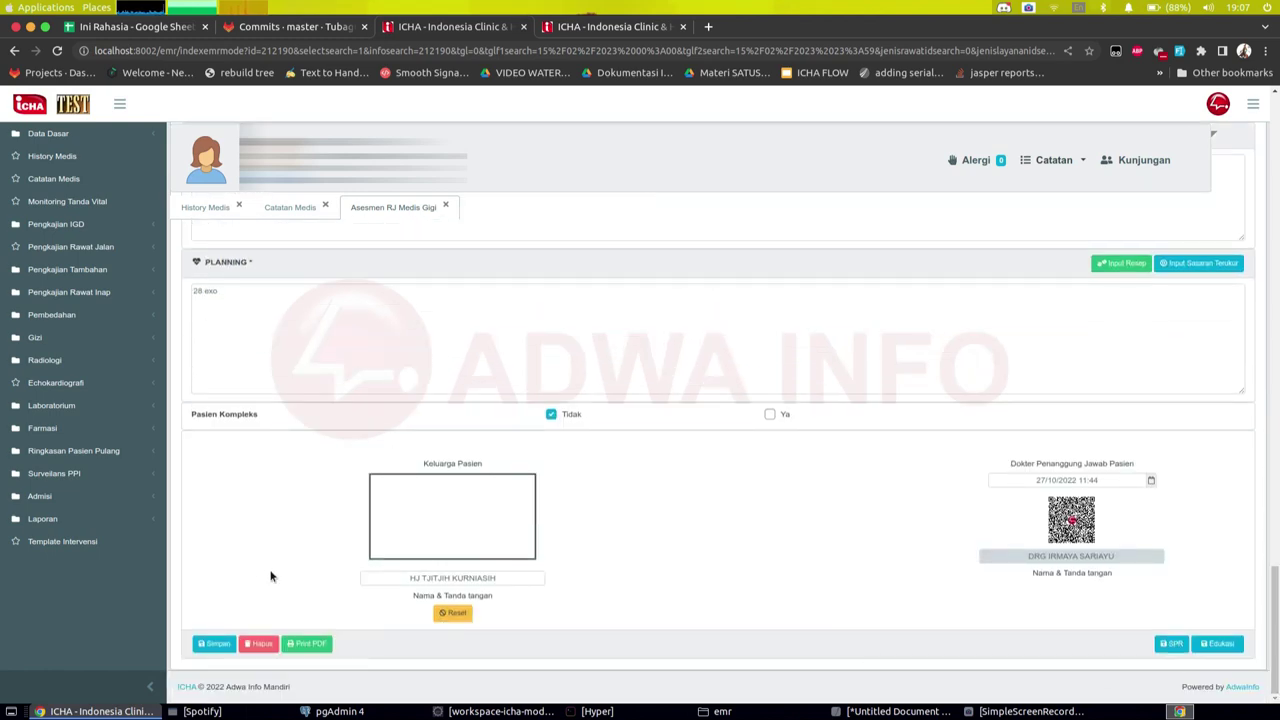
click(310, 644)
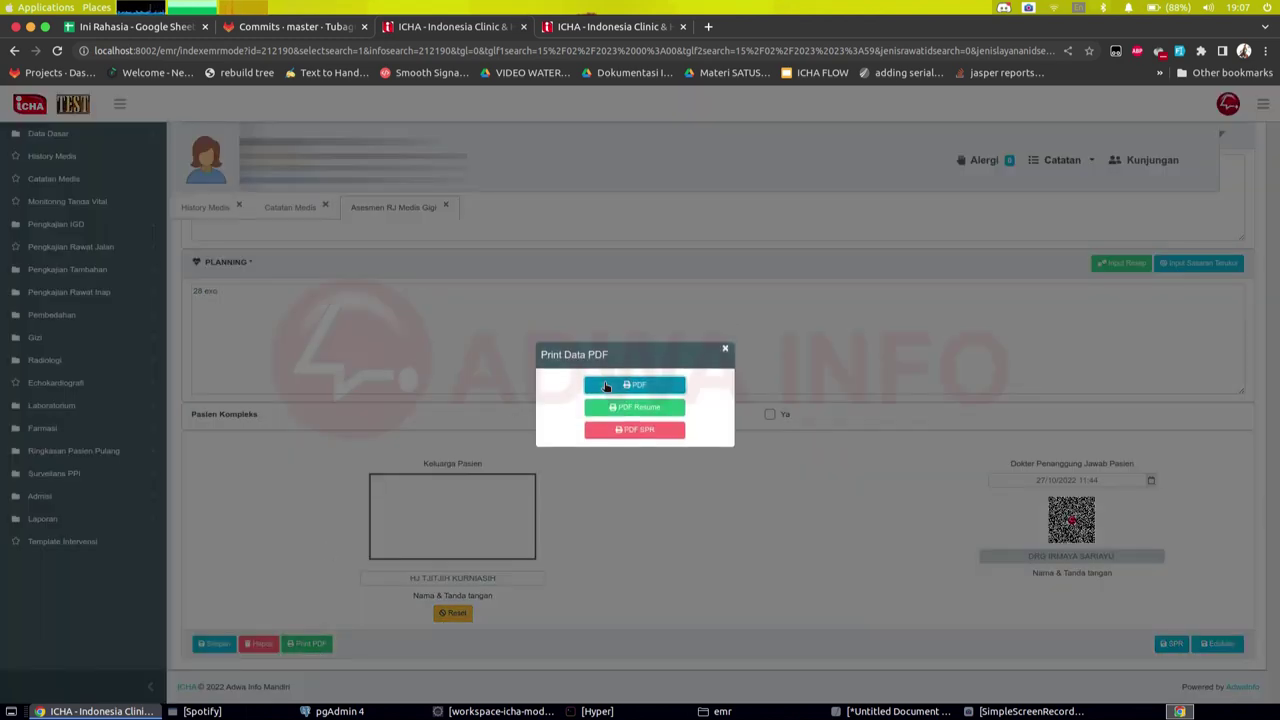
Step: Generate the second patient's PDF report, maximize it at 90% zoom, and view page 2
click(606, 386)
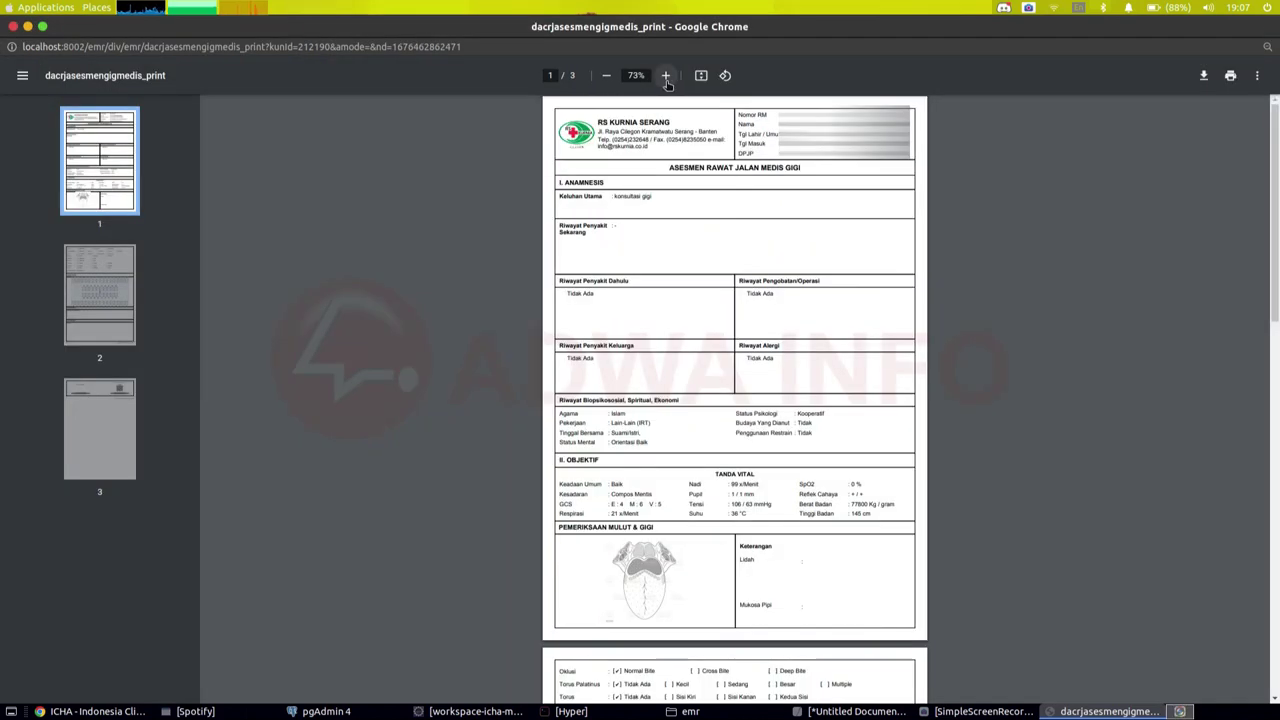
click(665, 76)
click(665, 76)
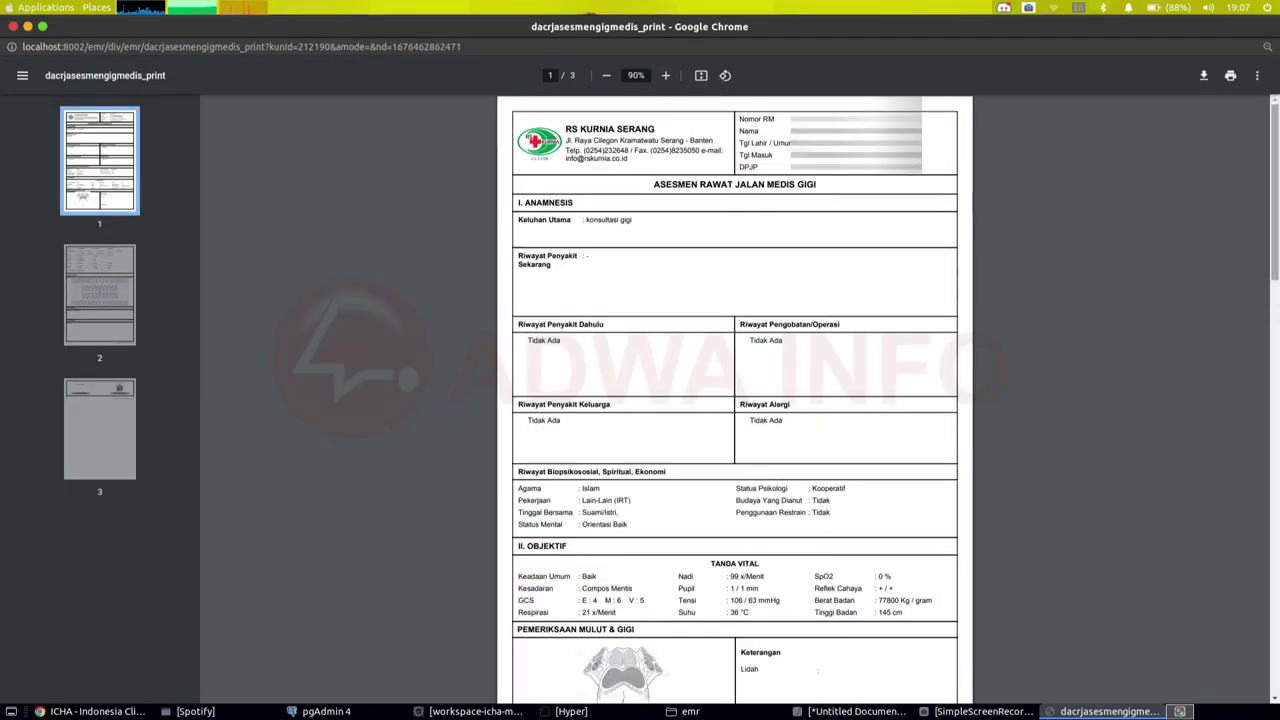
drag(1276, 177, 1276, 410)
scroll(1109, 289, up, 3)
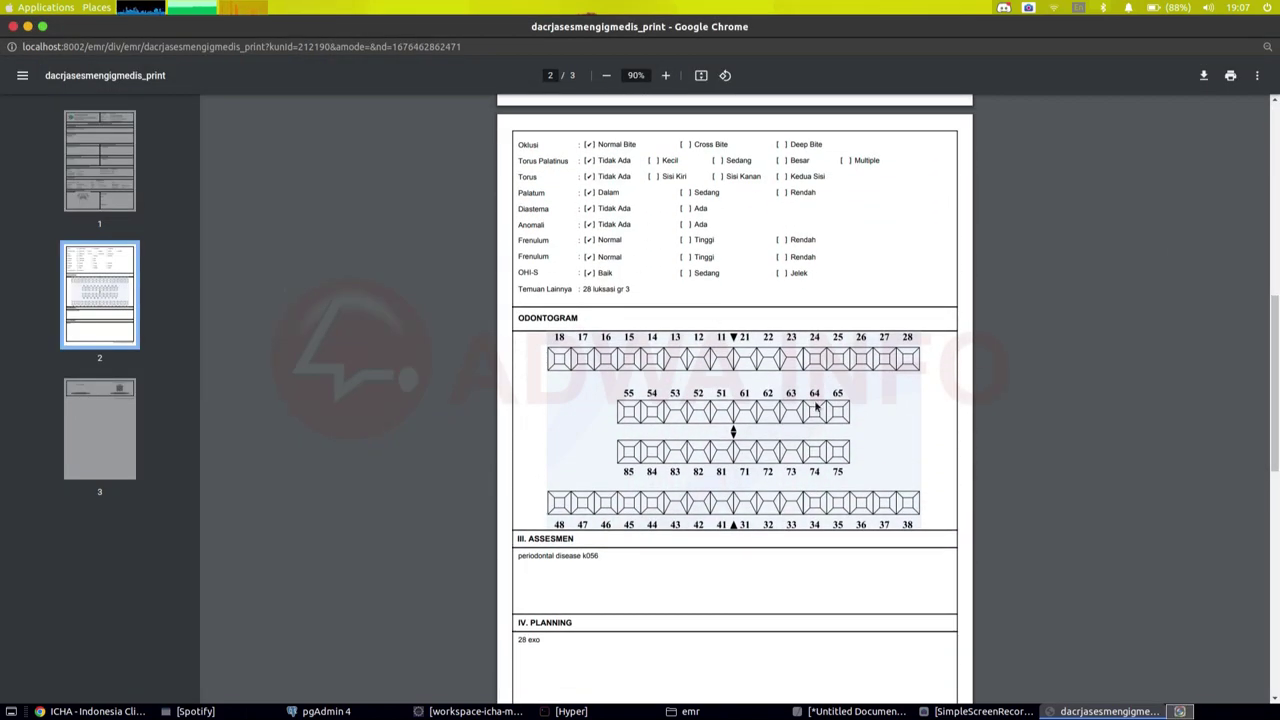